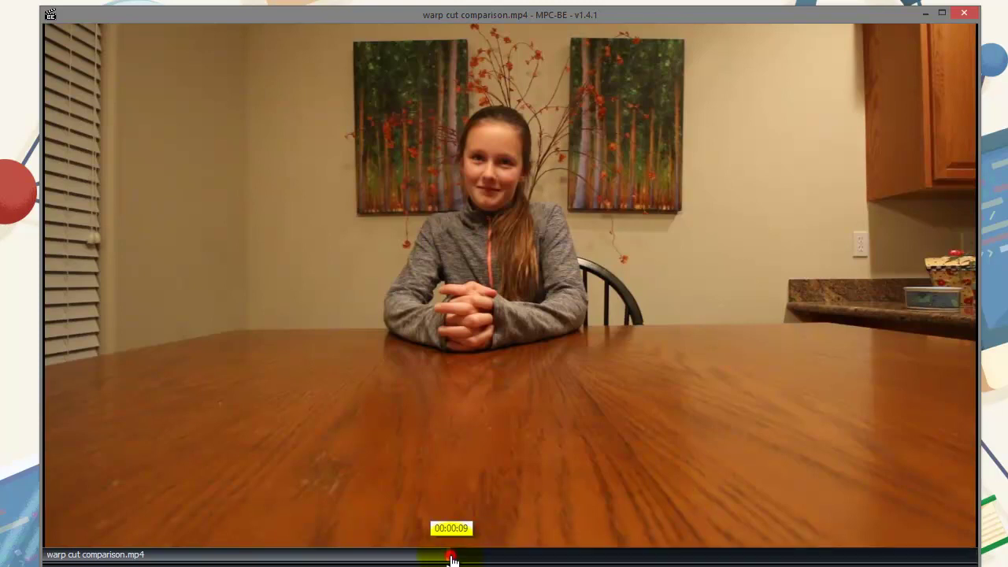
Skip ahead in warp cut comparison.mp4 to the Jump Cut part.
{"action": "left_click", "coordinate": [449, 558]}
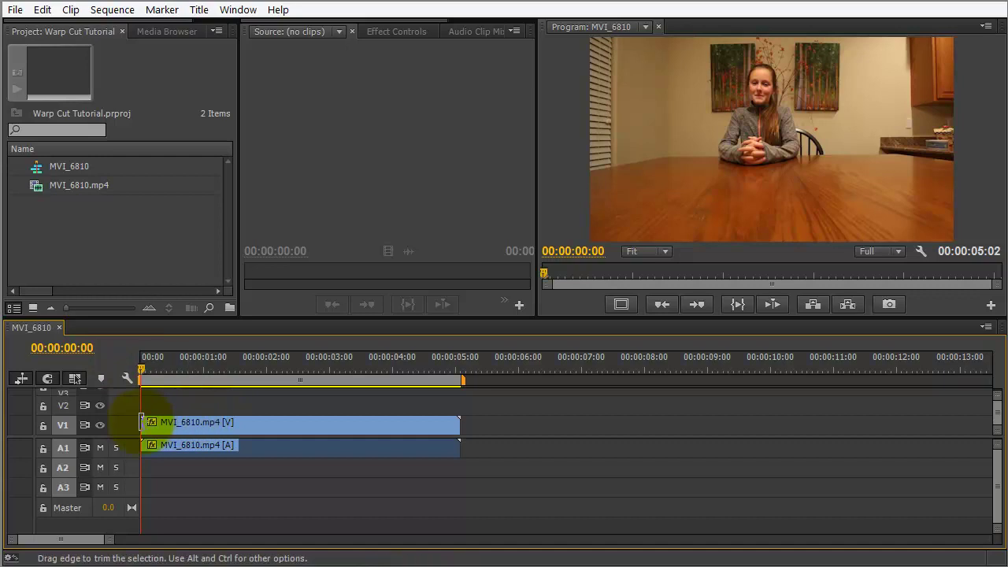
Play the MVI_6810 sequence and replay it from about 02:06.
{"action": "key", "text": "space"}
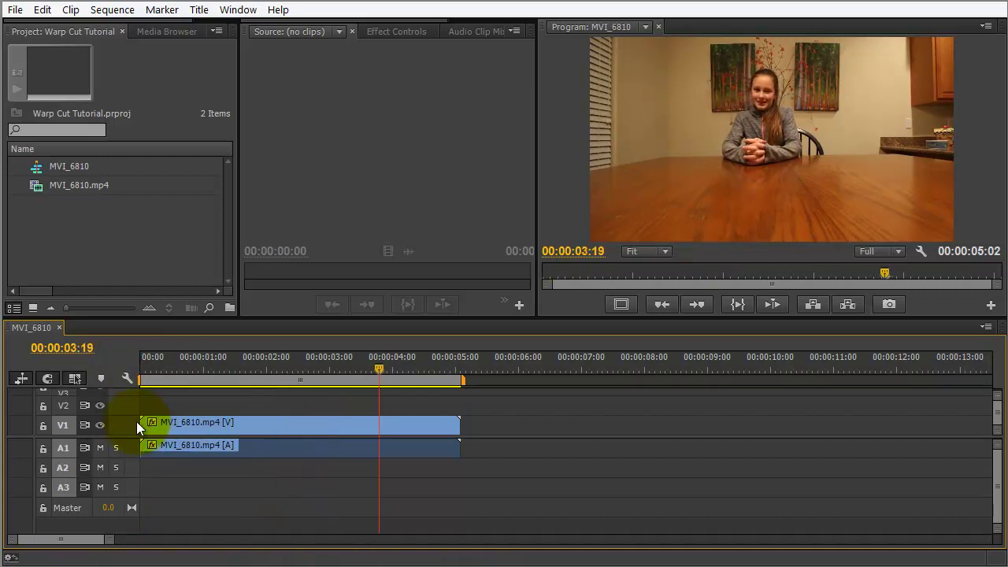
{"action": "key", "text": "space"}
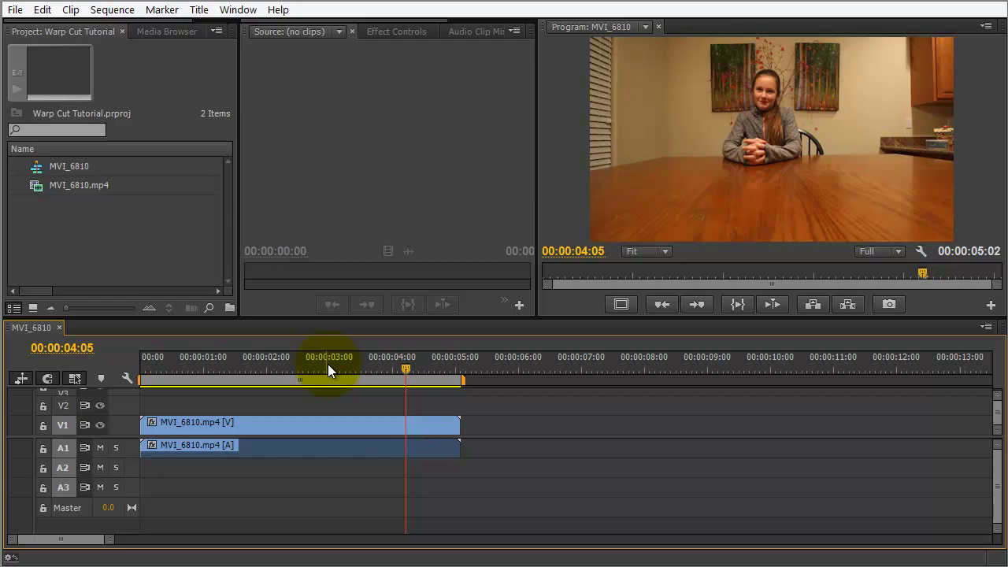
{"action": "left_click_drag", "start_coordinate": [327, 364], "coordinate": [280, 360]}
{"action": "key", "text": "space"}
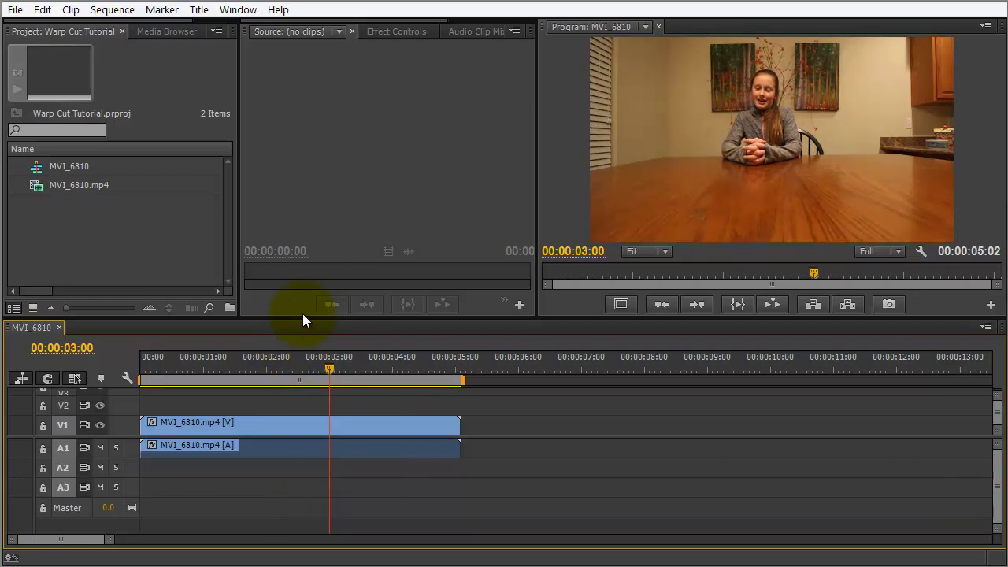
Enlarge the timeline, expand A1's waveform, and zoom in around 02:04–02:09.
{"action": "left_click_drag", "start_coordinate": [302, 316], "coordinate": [302, 290]}
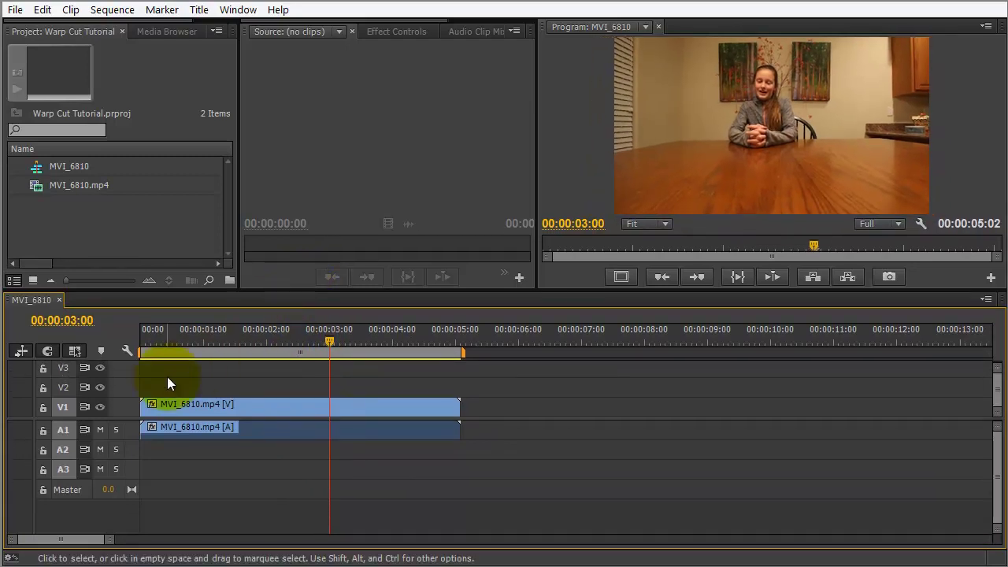
{"action": "double_click", "coordinate": [127, 431]}
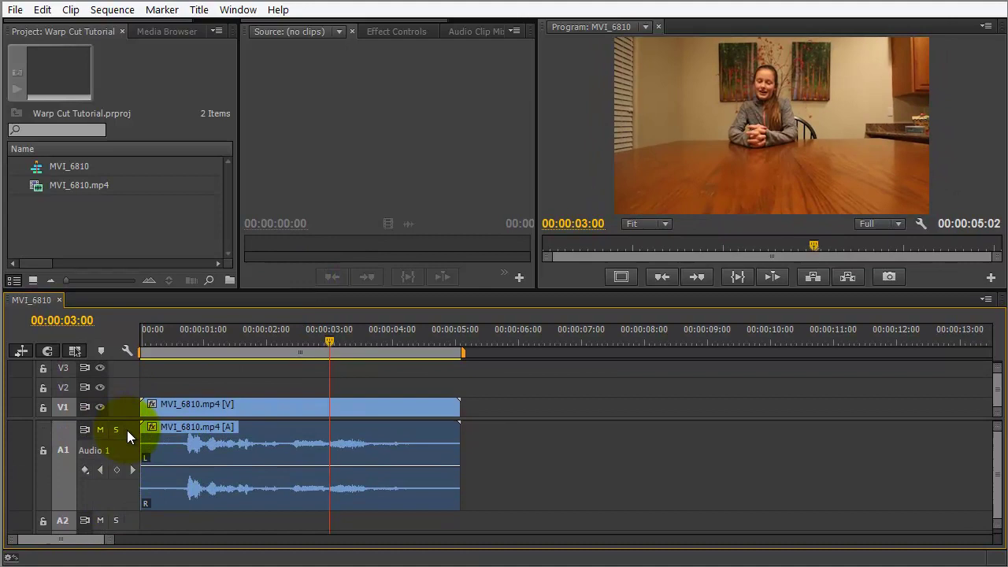
{"action": "key", "text": "equal"}
{"action": "key", "text": "equal"}
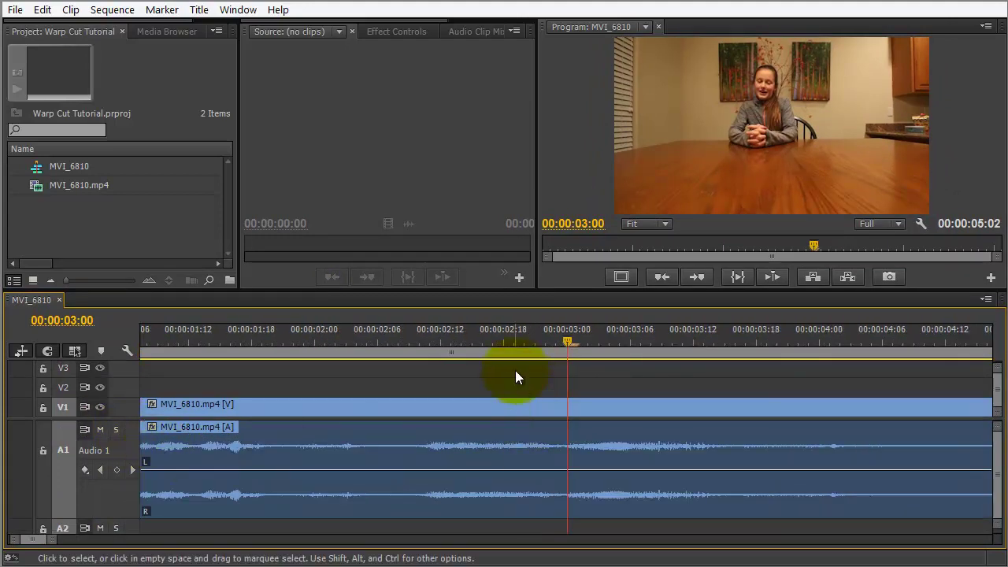
{"action": "left_click_drag", "start_coordinate": [489, 341], "coordinate": [378, 342]}
{"action": "key", "text": "space"}
{"action": "left_click", "coordinate": [393, 337]}
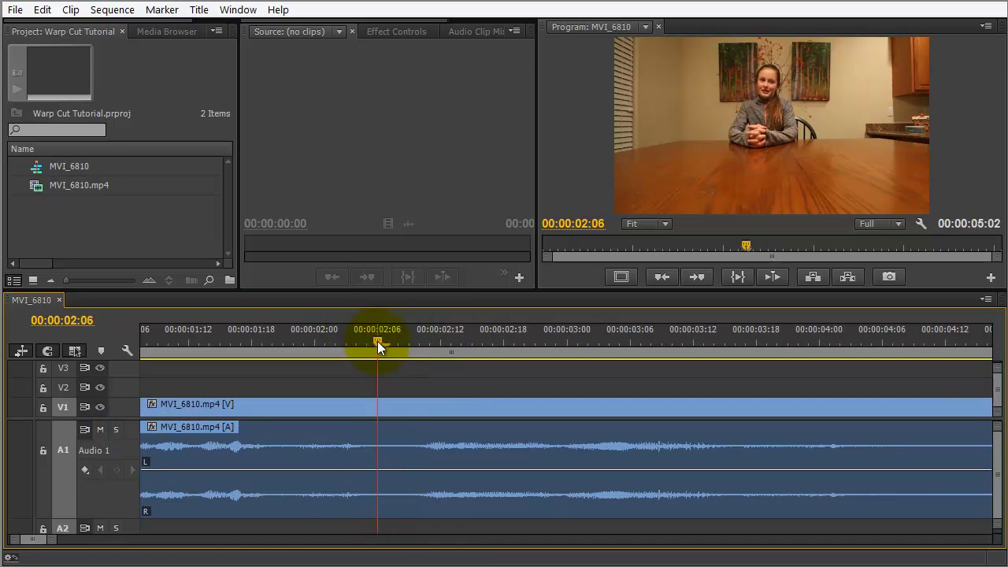
Razor the MVI_6810 clip at 02:06 and again at 02:23.
{"action": "key", "text": "c"}
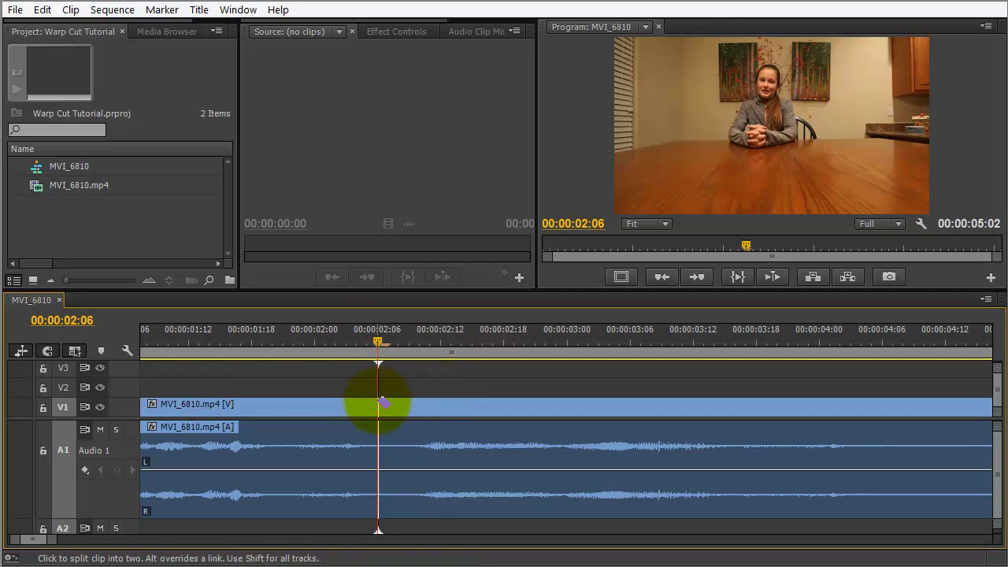
{"action": "left_click", "coordinate": [379, 404]}
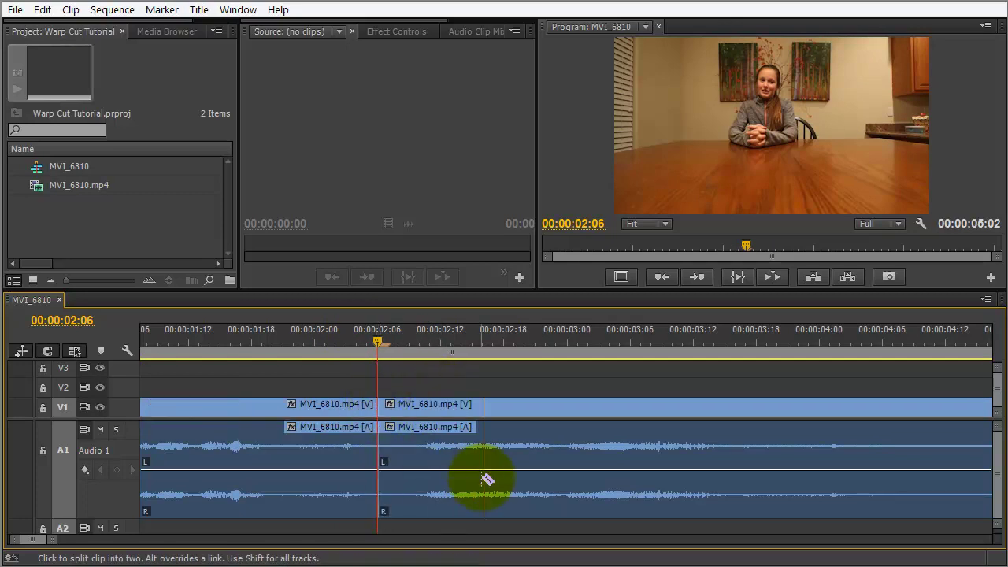
{"action": "key", "text": "space"}
{"action": "key", "text": "space"}
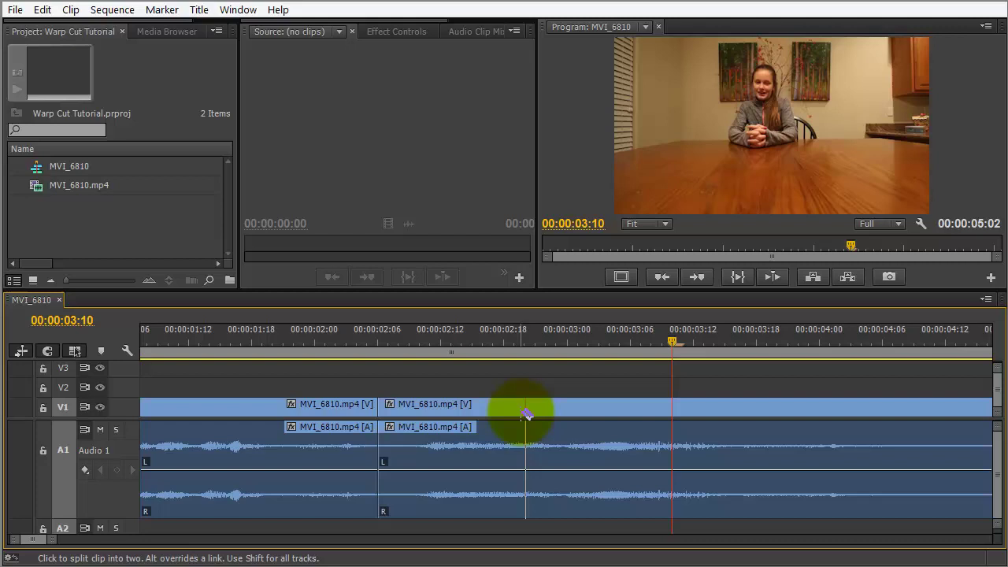
{"action": "left_click", "coordinate": [461, 336]}
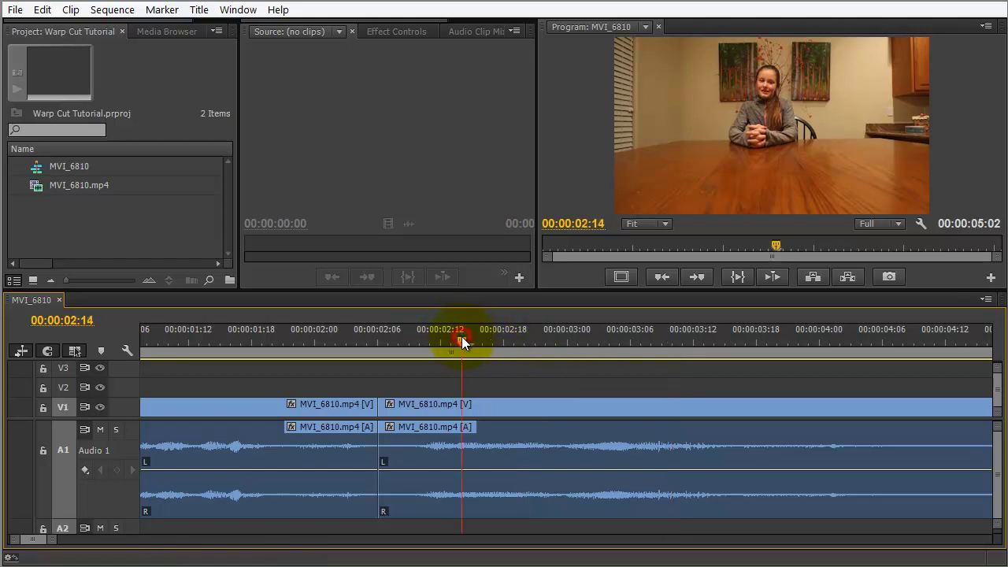
{"action": "key", "text": "space"}
{"action": "left_click", "coordinate": [568, 337]}
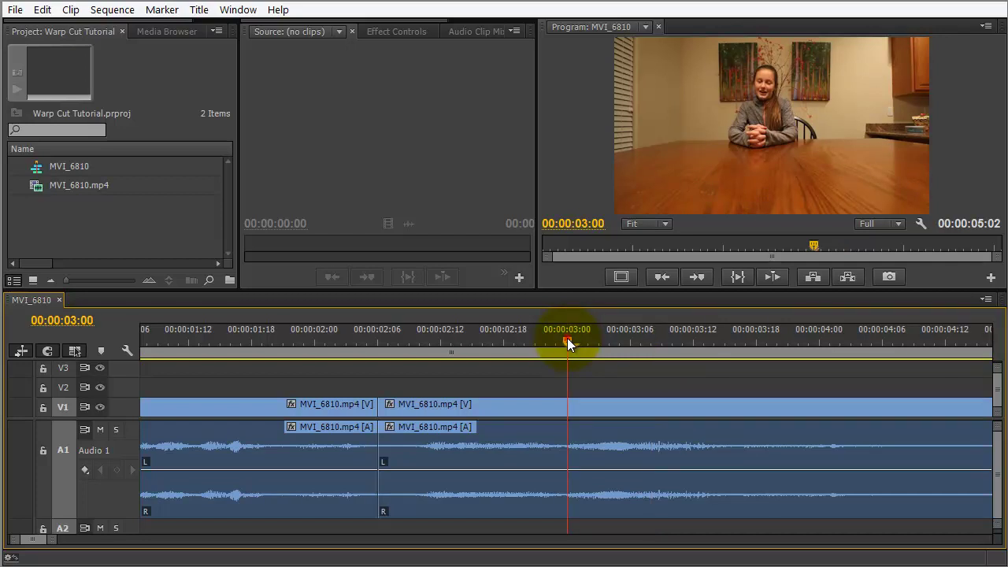
{"action": "left_click", "coordinate": [557, 337]}
{"action": "key", "text": "space"}
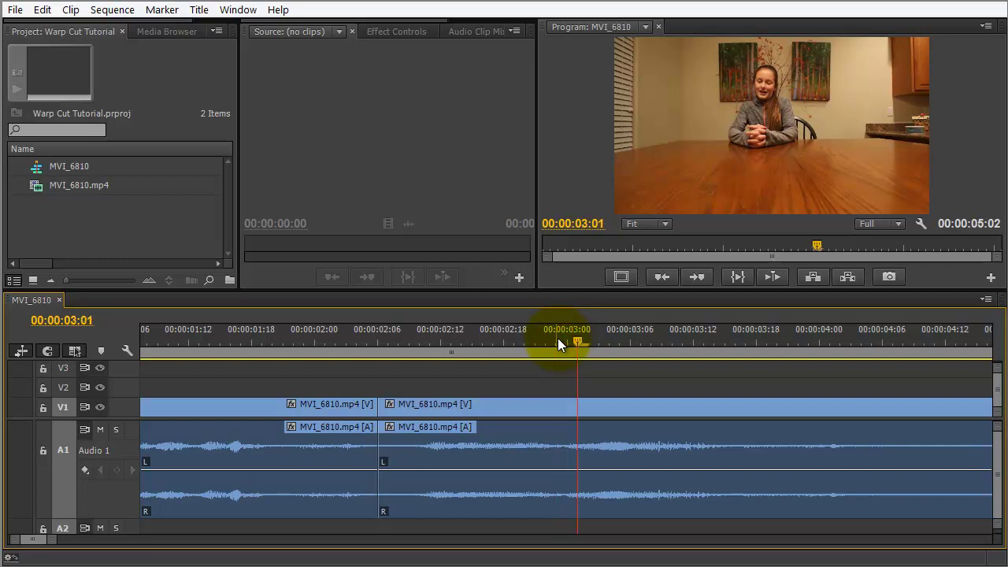
{"action": "left_click", "coordinate": [557, 338]}
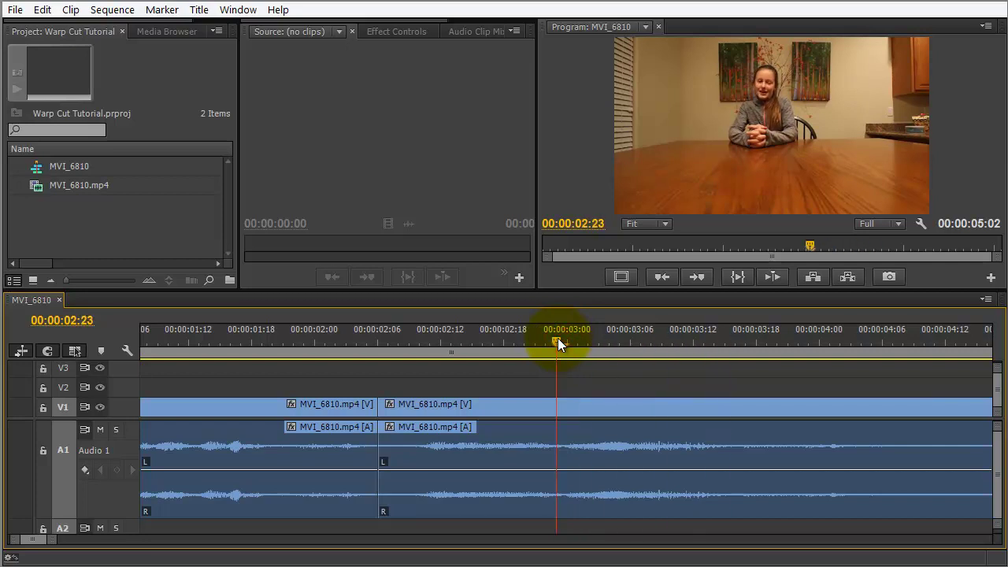
{"action": "key", "text": "c"}
{"action": "left_click", "coordinate": [557, 406]}
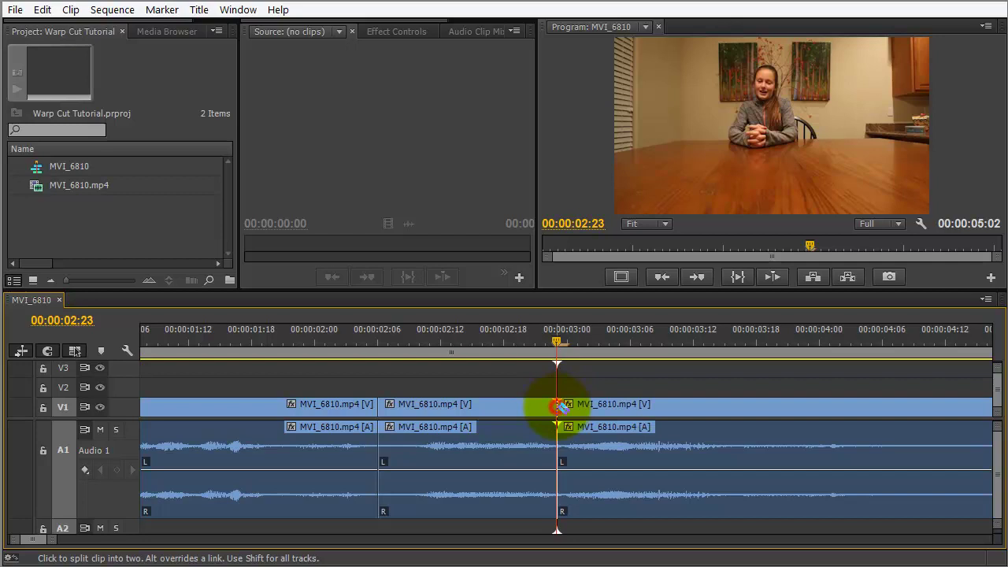
Delete the middle section and ripple-delete the gap, shortening the sequence to 04:09.
{"action": "key", "text": "v"}
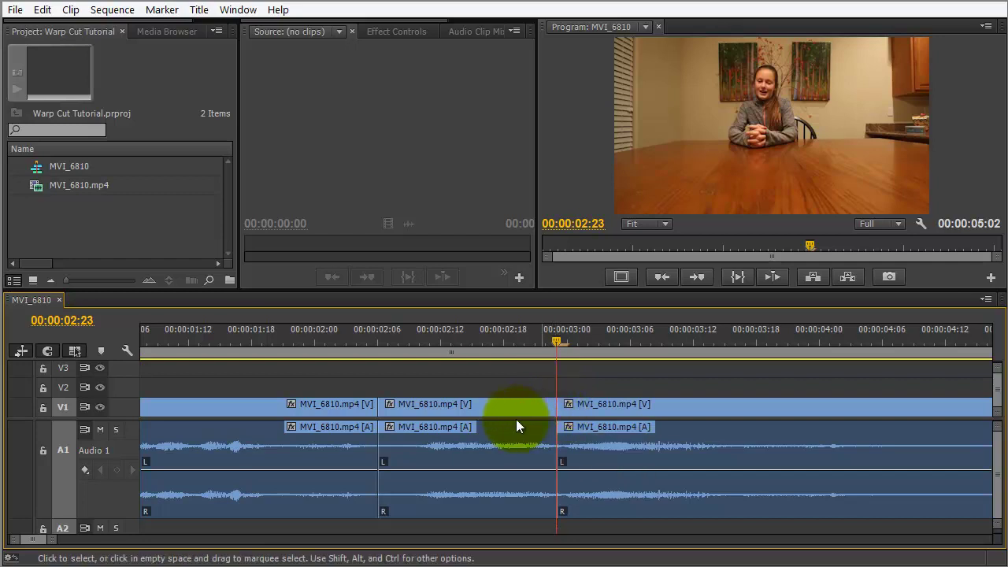
{"action": "left_click", "coordinate": [467, 407]}
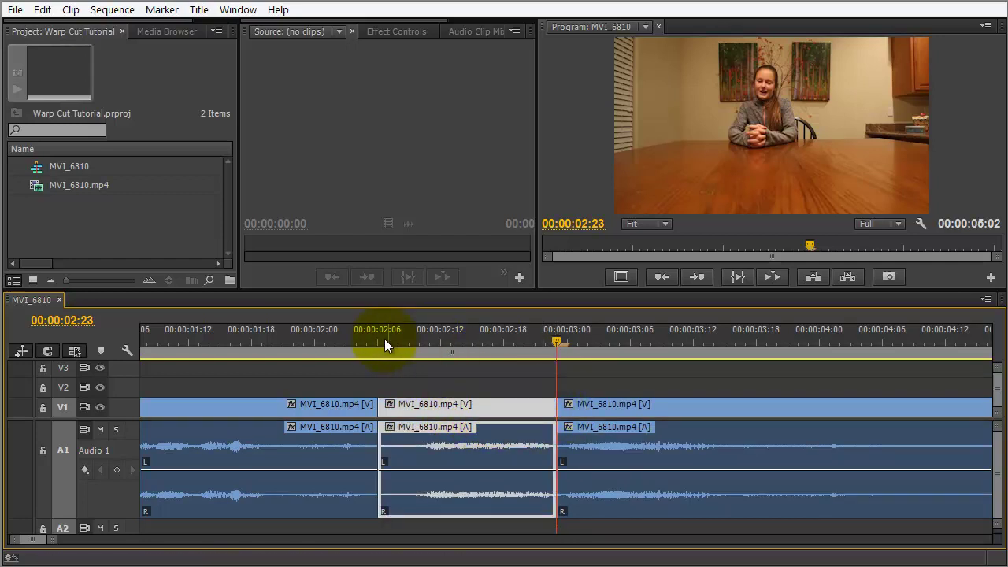
{"action": "key", "text": "Delete"}
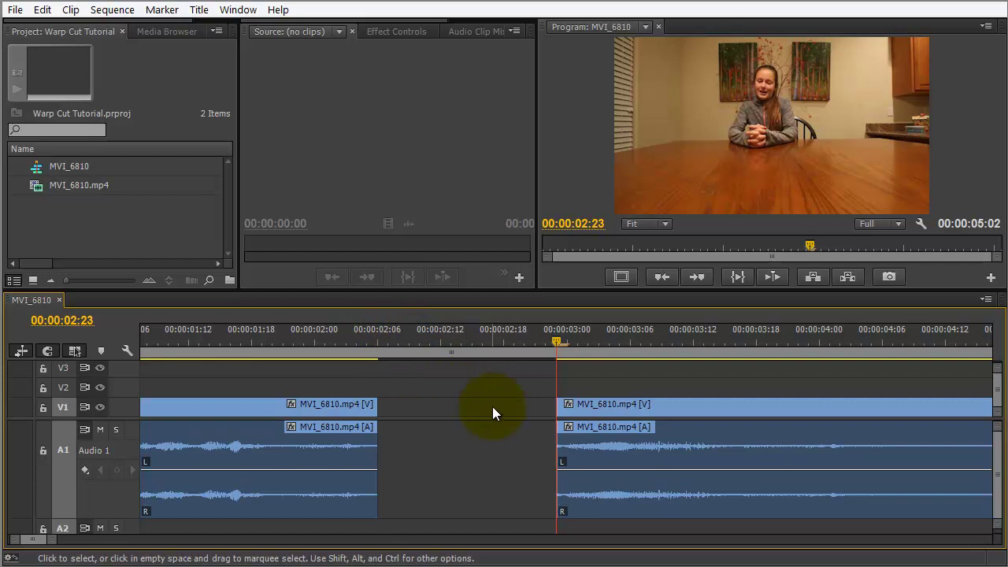
{"action": "right_click", "coordinate": [492, 407]}
{"action": "left_click", "coordinate": [535, 418]}
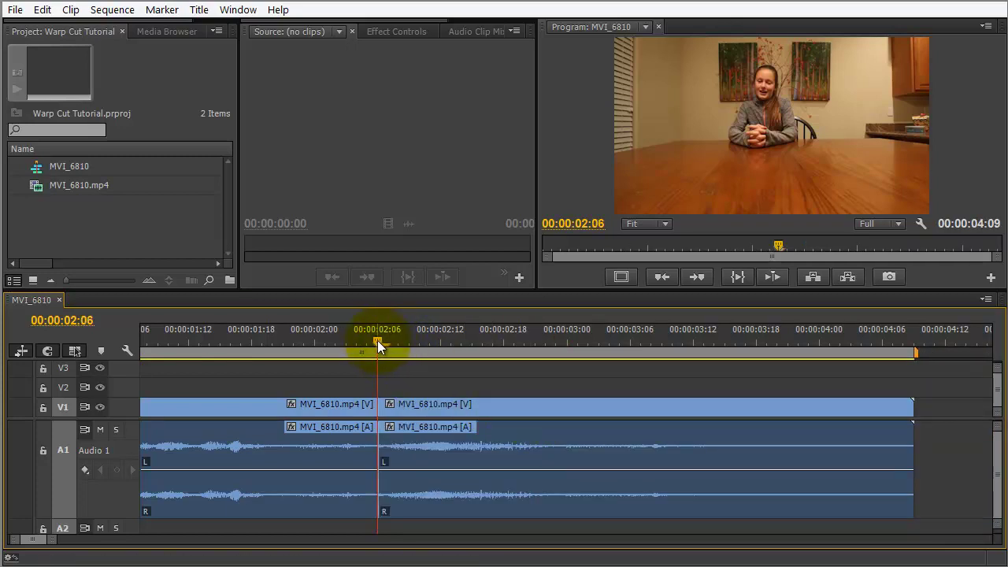
Replay the new jump cut several times from about 01:18.
{"action": "left_click_drag", "start_coordinate": [377, 340], "coordinate": [240, 343]}
{"action": "key", "text": "space"}
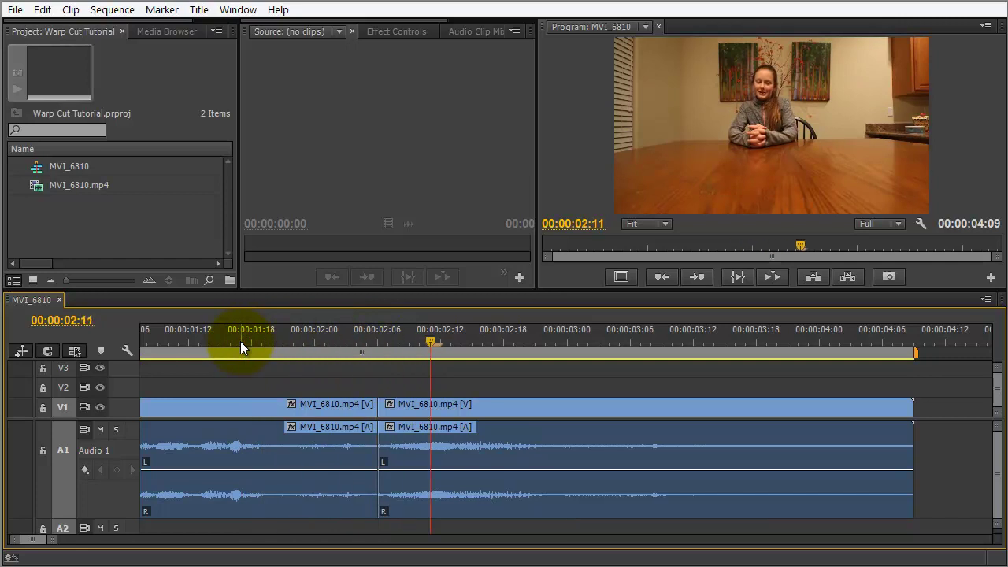
{"action": "left_click", "coordinate": [223, 340]}
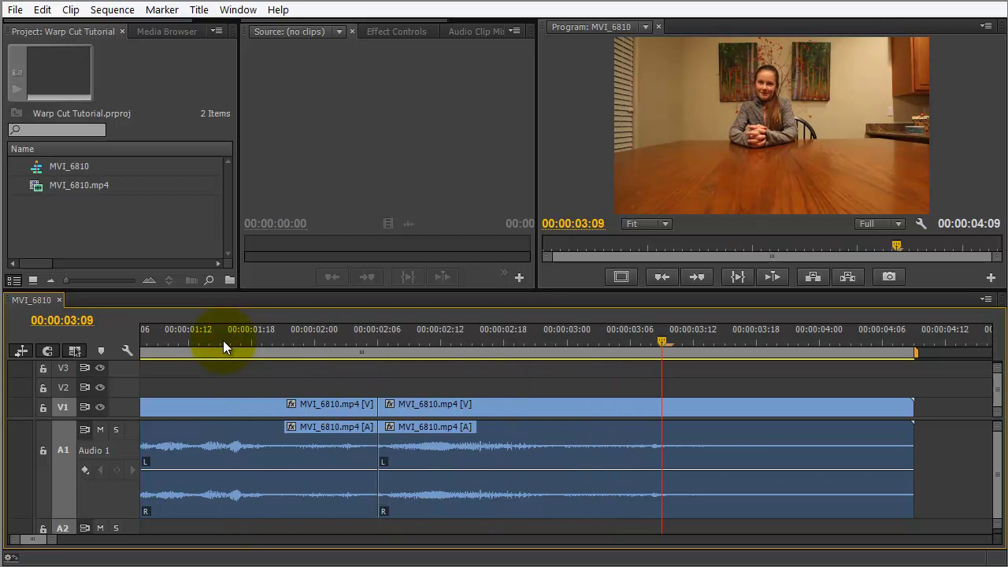
{"action": "left_click", "coordinate": [222, 340]}
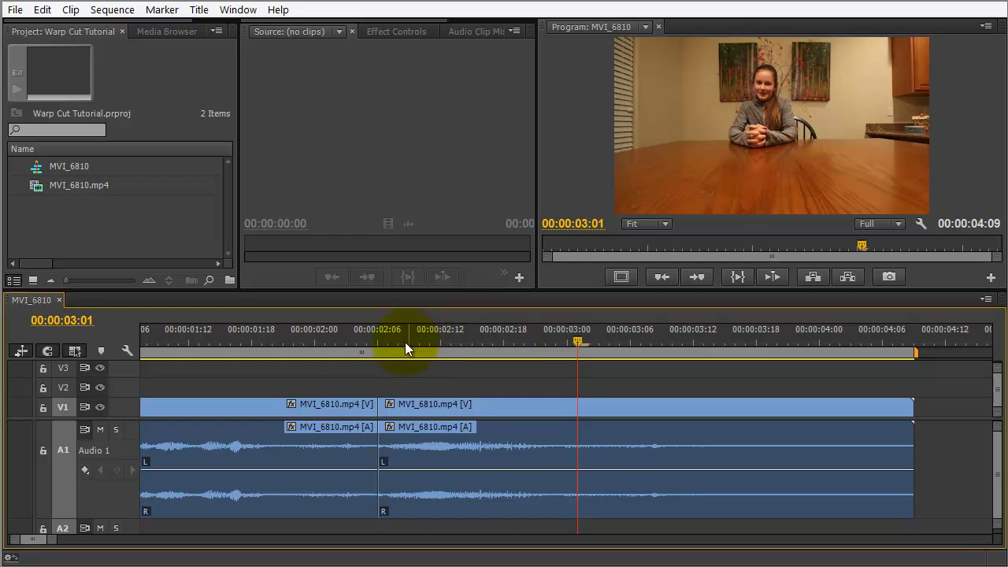
Replay from 02:00, park the playhead at the 02:06 edit, and zoom in there.
{"action": "left_click", "coordinate": [287, 338]}
{"action": "key", "text": "space"}
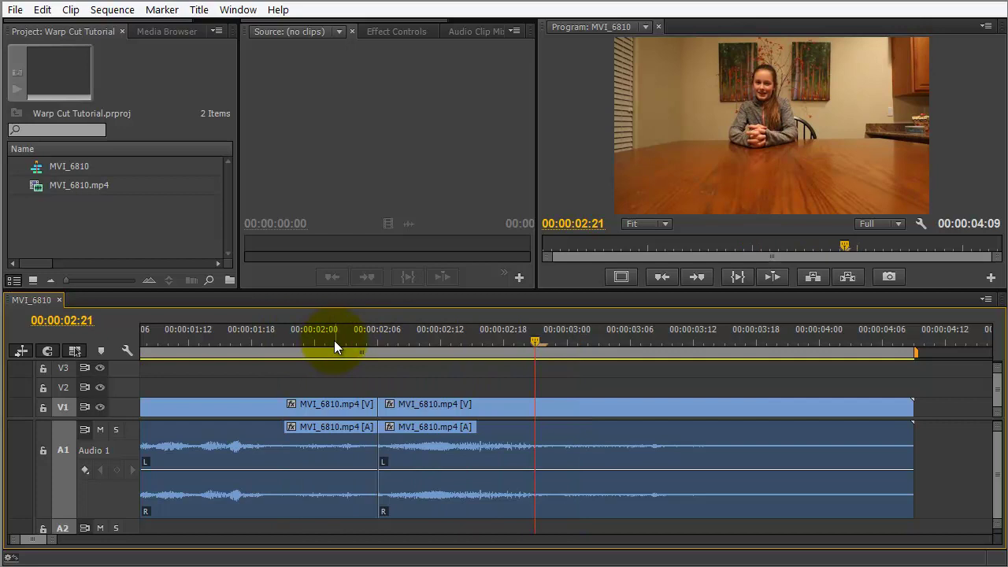
{"action": "left_click", "coordinate": [363, 337]}
{"action": "key", "text": "equal"}
{"action": "key", "text": "equal"}
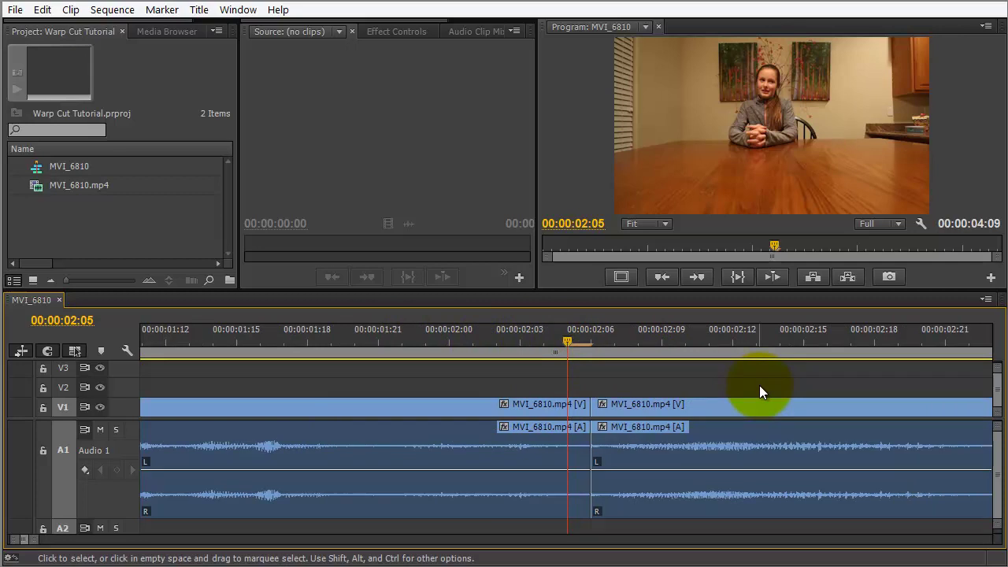
Lock A1, then split the V1 clip at 02:06 and at 02:07.
{"action": "left_click", "coordinate": [43, 465]}
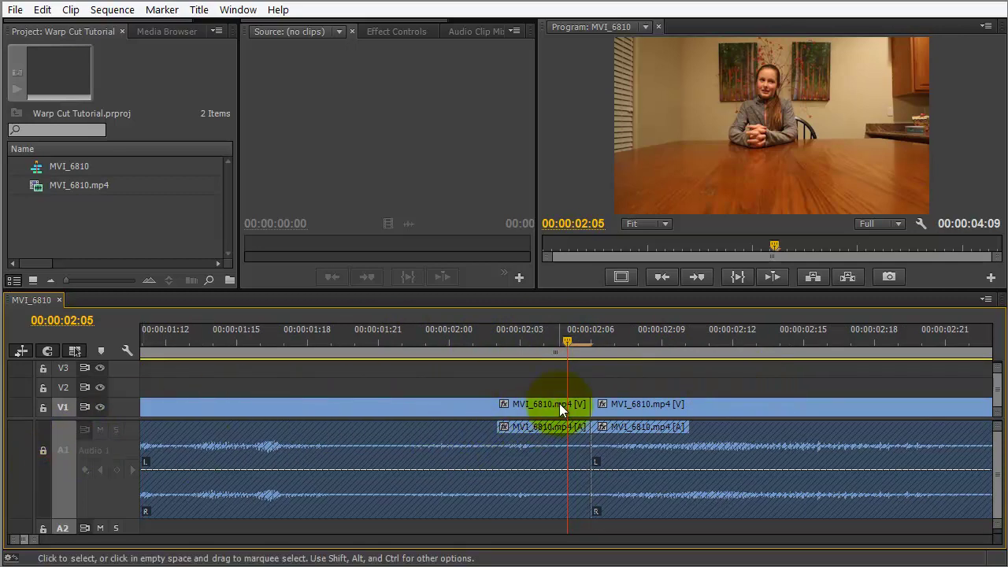
{"action": "key", "text": "c"}
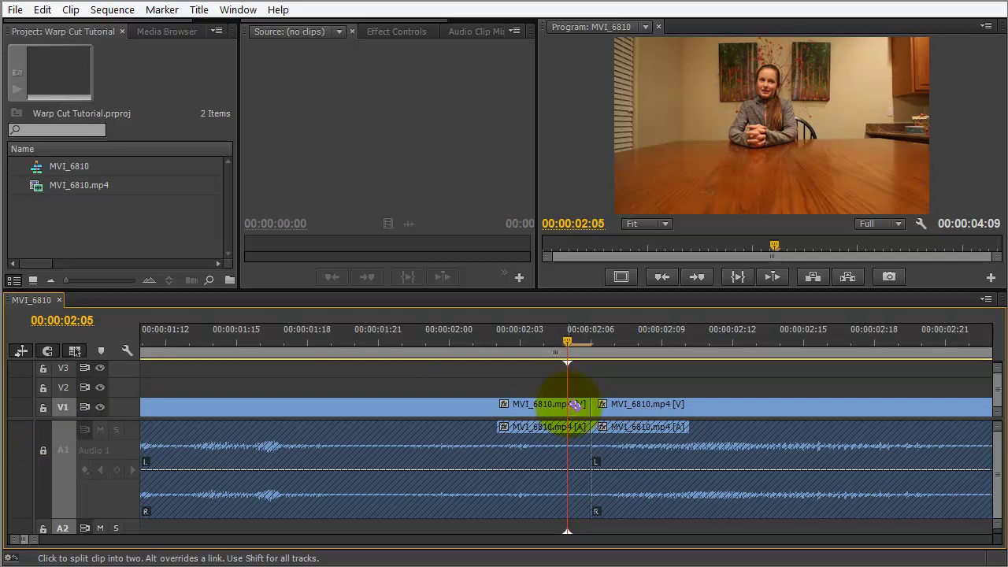
{"action": "left_click", "coordinate": [570, 404]}
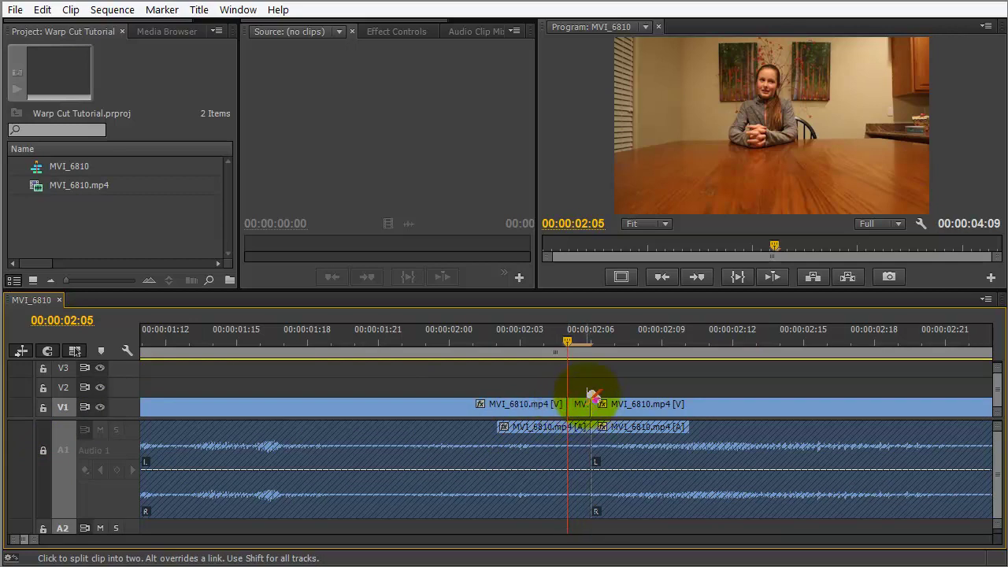
{"action": "left_click_drag", "start_coordinate": [566, 346], "coordinate": [614, 340]}
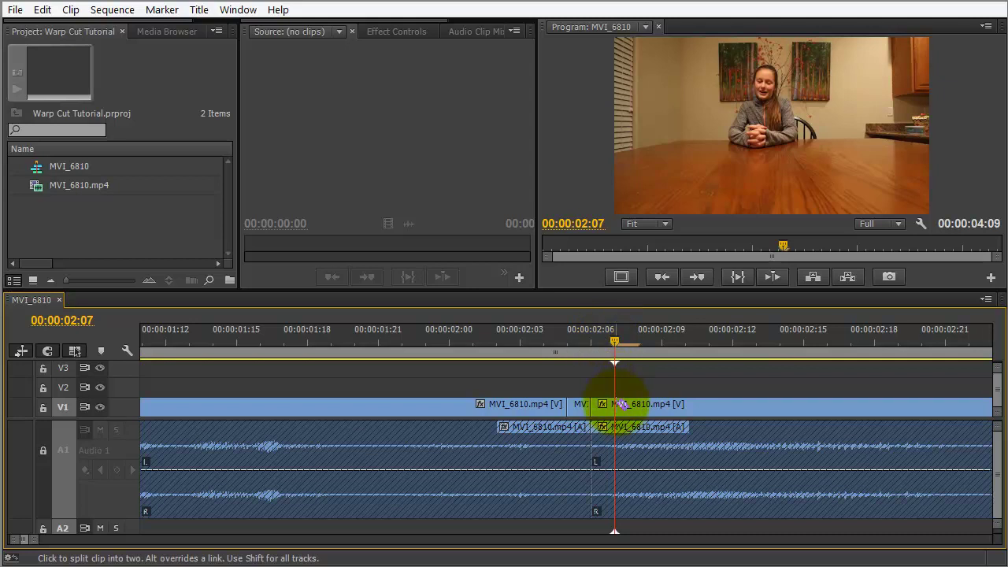
{"action": "left_click", "coordinate": [618, 404]}
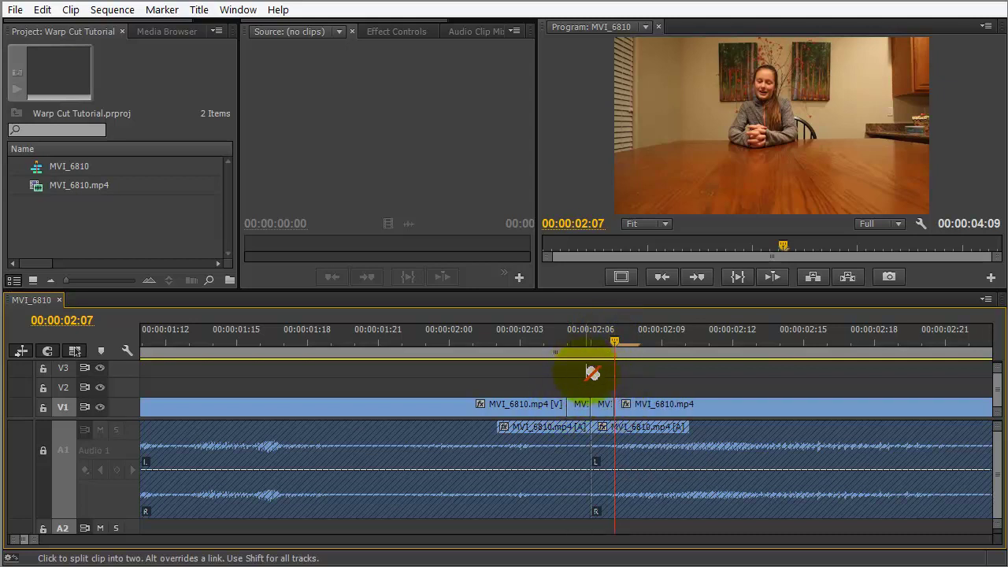
Scrub the frames around the cut and select the short isolated V1 piece.
{"action": "key", "text": "v"}
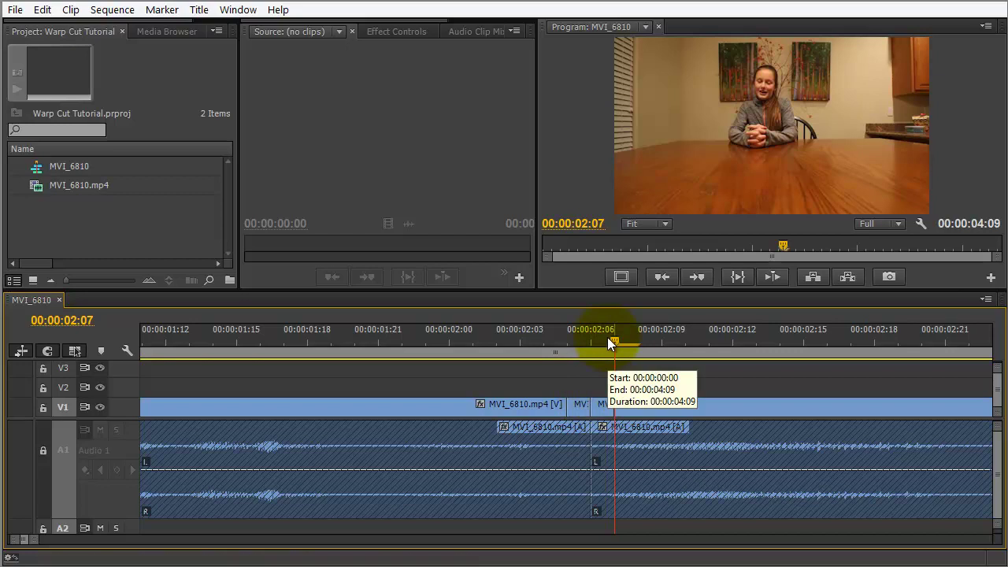
{"action": "left_click_drag", "start_coordinate": [606, 337], "coordinate": [574, 337]}
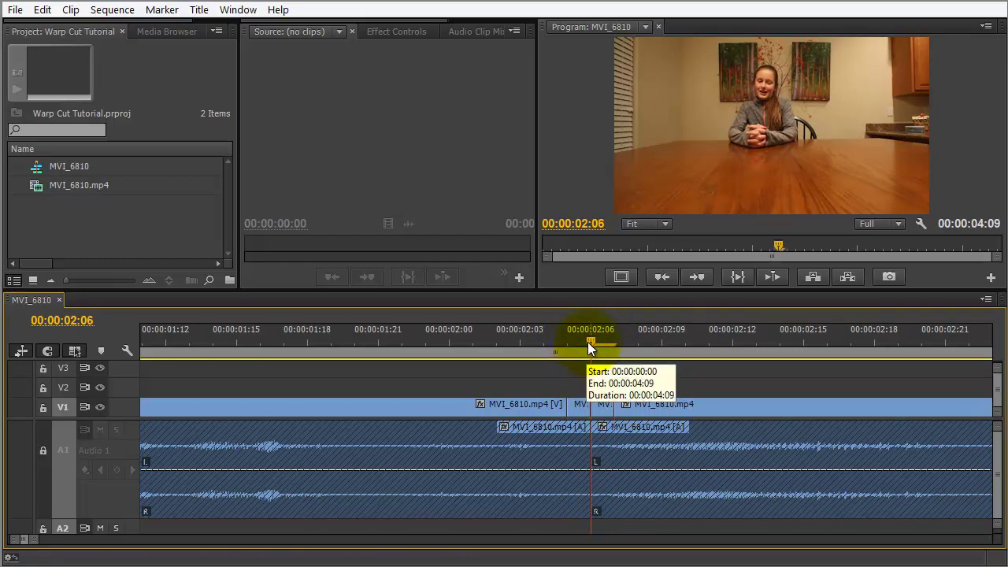
{"action": "mouse_move", "coordinate": [587, 341]}
{"action": "left_mouse_down"}
{"action": "mouse_move", "coordinate": [568, 341]}
{"action": "mouse_move", "coordinate": [579, 340]}
{"action": "left_mouse_up"}
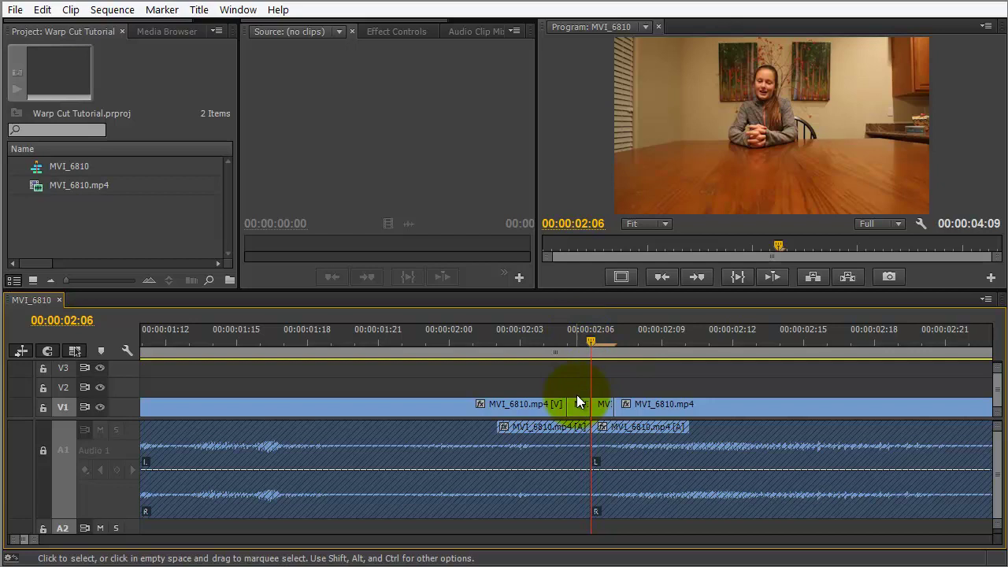
{"action": "left_click_drag", "start_coordinate": [575, 380], "coordinate": [601, 416]}
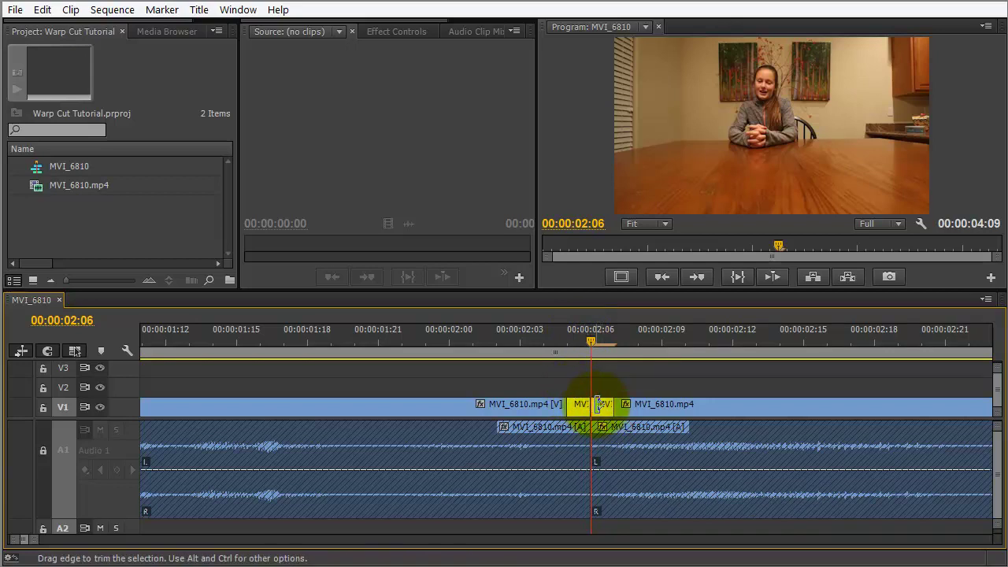
{"action": "right_click", "coordinate": [601, 403]}
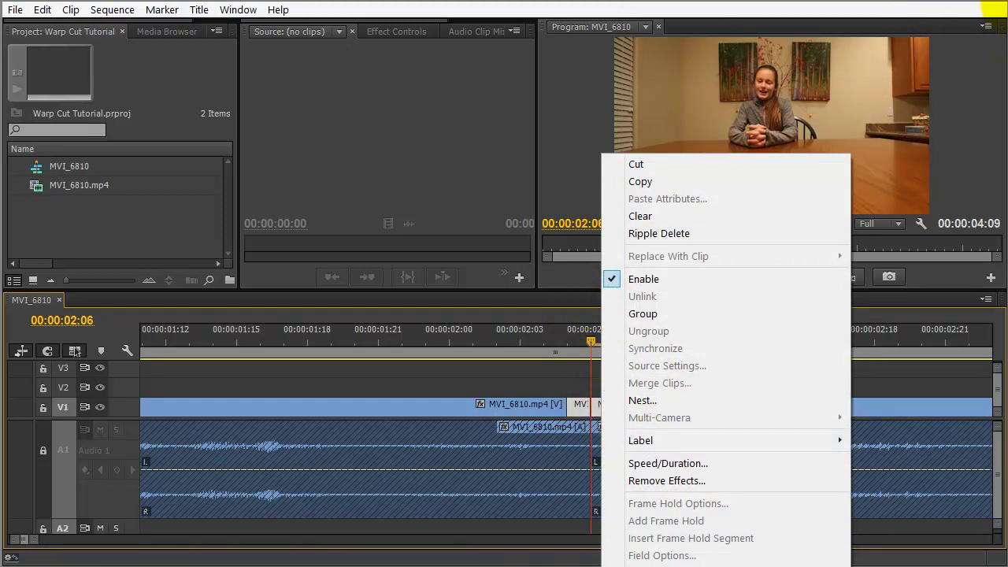
Replace the short 02:06–02:07 V1 piece with an After Effects composition.
{"action": "left_click", "coordinate": [994, 5]}
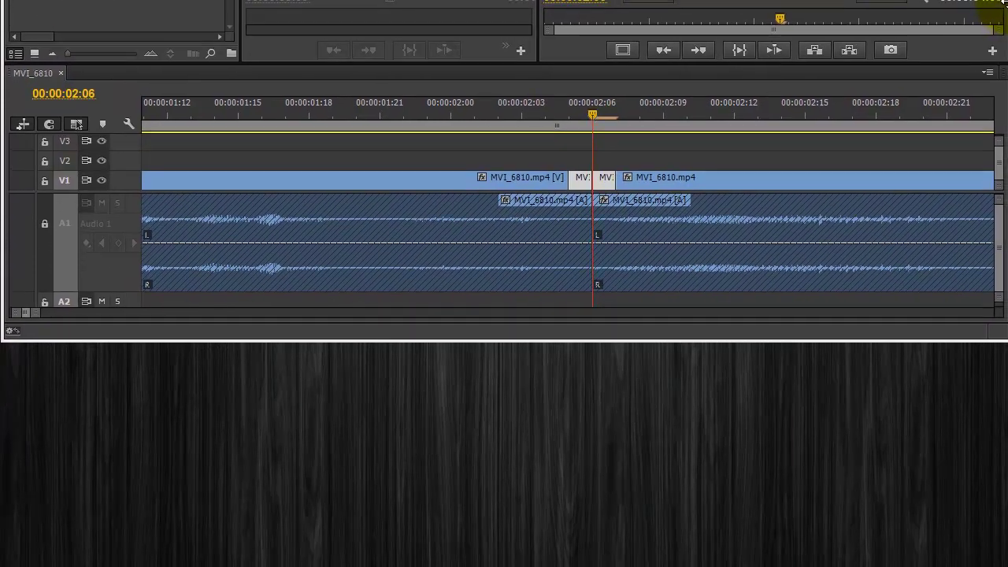
{"action": "right_click", "coordinate": [602, 177]}
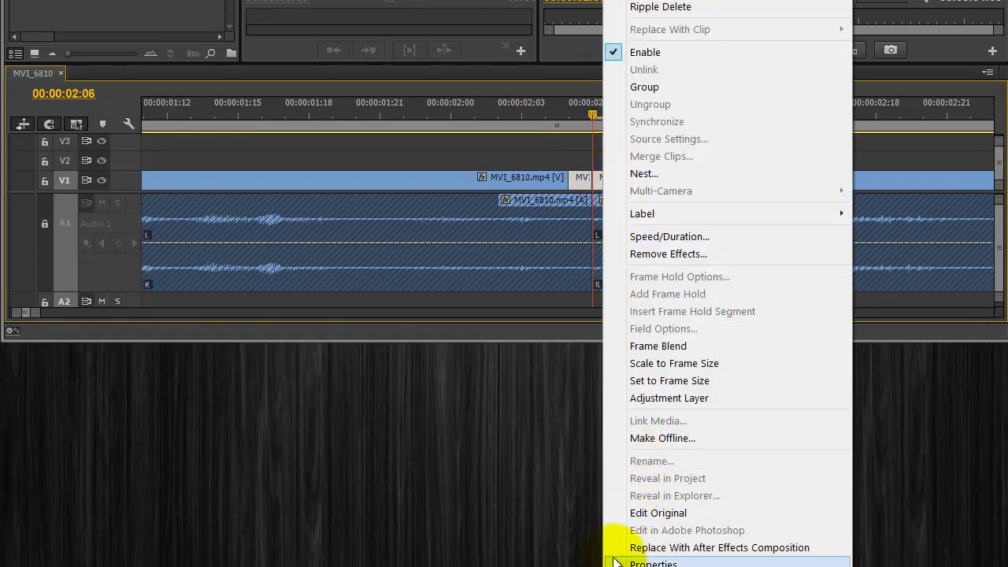
{"action": "left_click", "coordinate": [661, 549]}
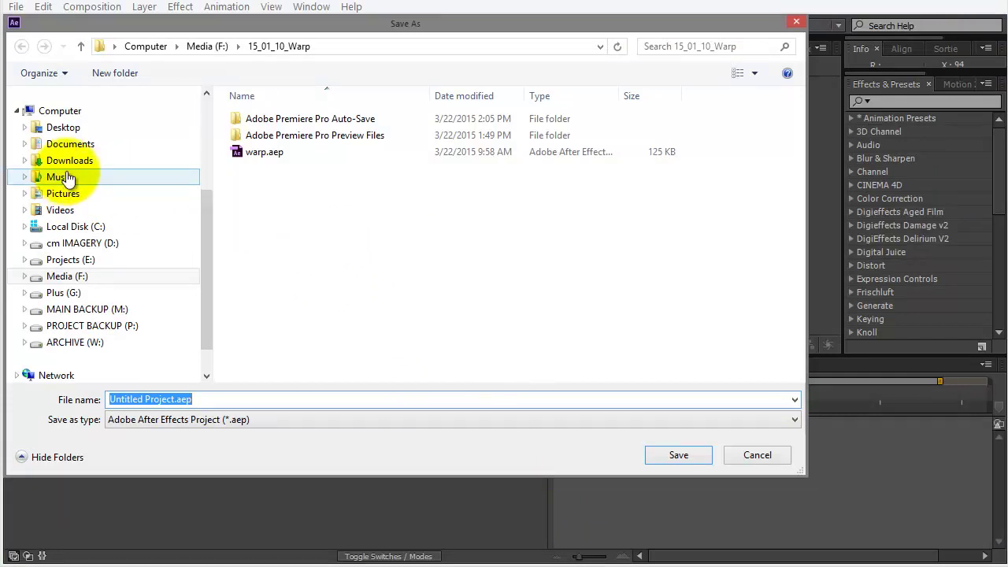
Save the project as 'warp tuts plus.aep' in Creative Cloud Files > 15_01_10_Warp.
{"action": "left_click_drag", "start_coordinate": [203, 220], "coordinate": [208, 123]}
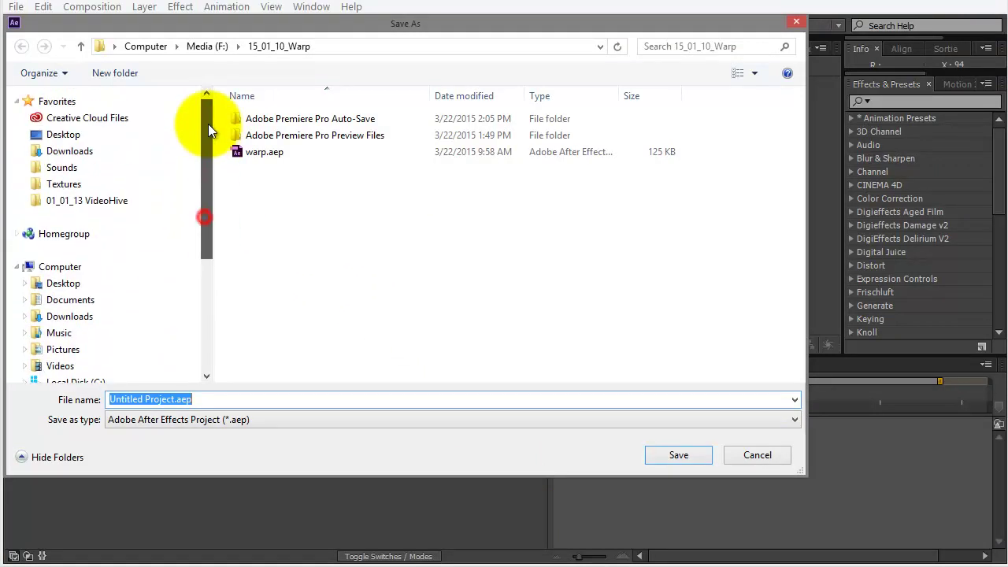
{"action": "left_click", "coordinate": [79, 120]}
{"action": "double_click", "coordinate": [309, 136]}
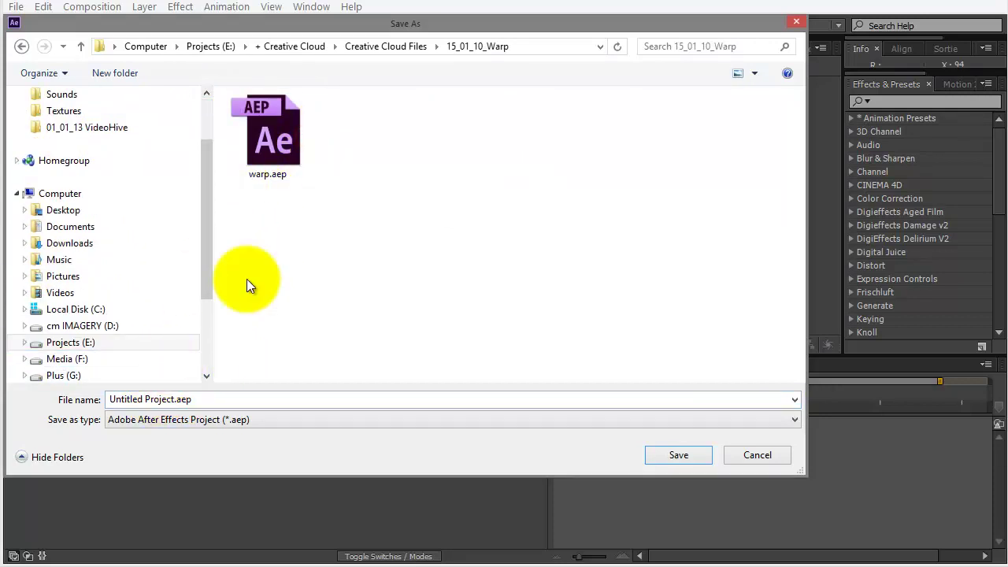
{"action": "left_click", "coordinate": [278, 162]}
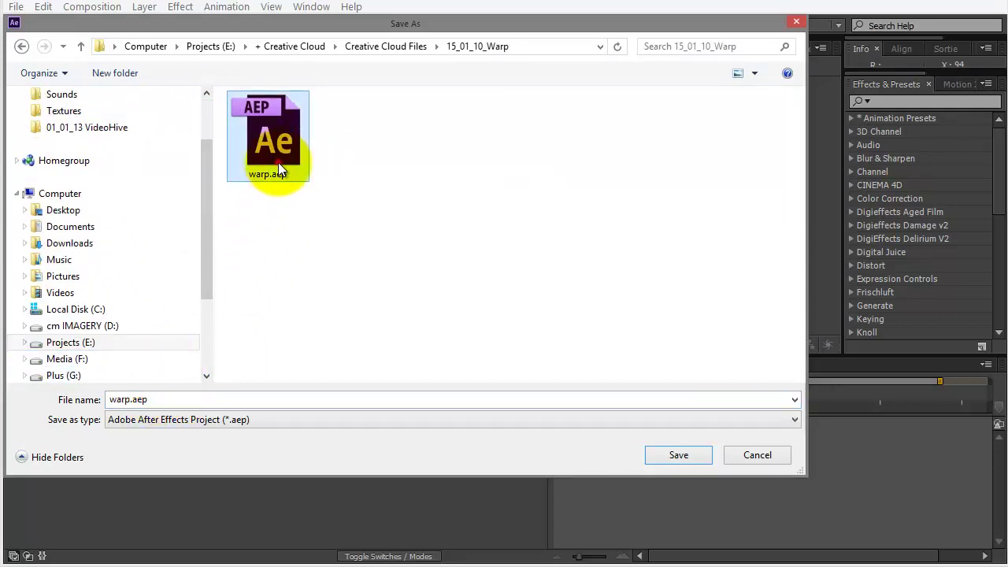
{"action": "double_click", "coordinate": [131, 399]}
{"action": "left_click", "coordinate": [128, 399]}
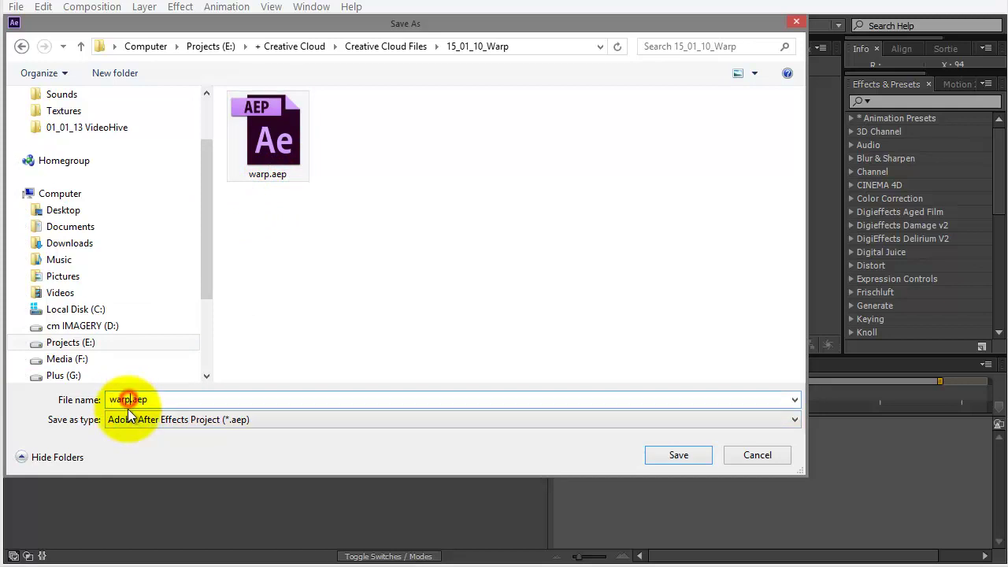
{"action": "type", "text": "tuts plu"}
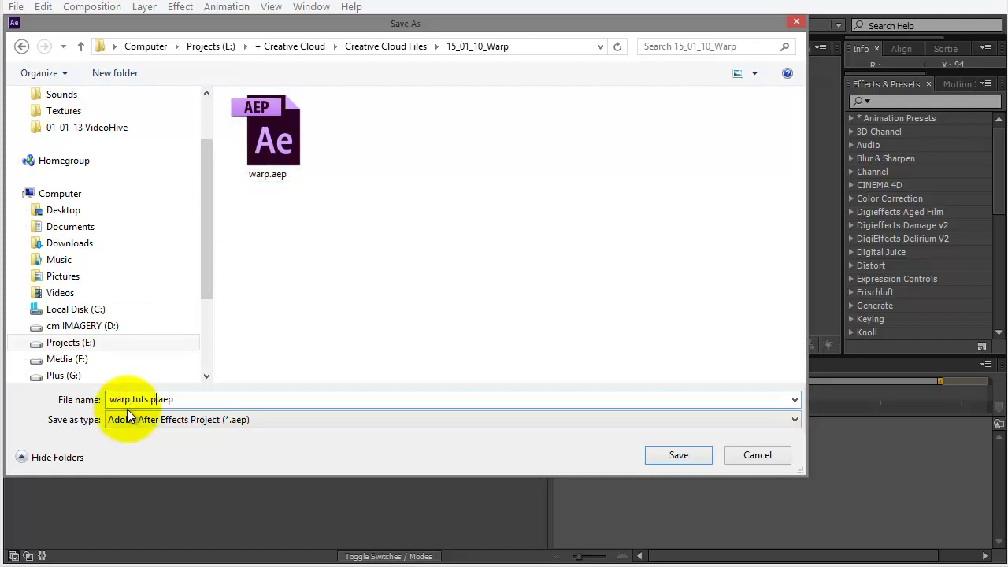
{"action": "type", "text": "s"}
{"action": "key", "text": "Return"}
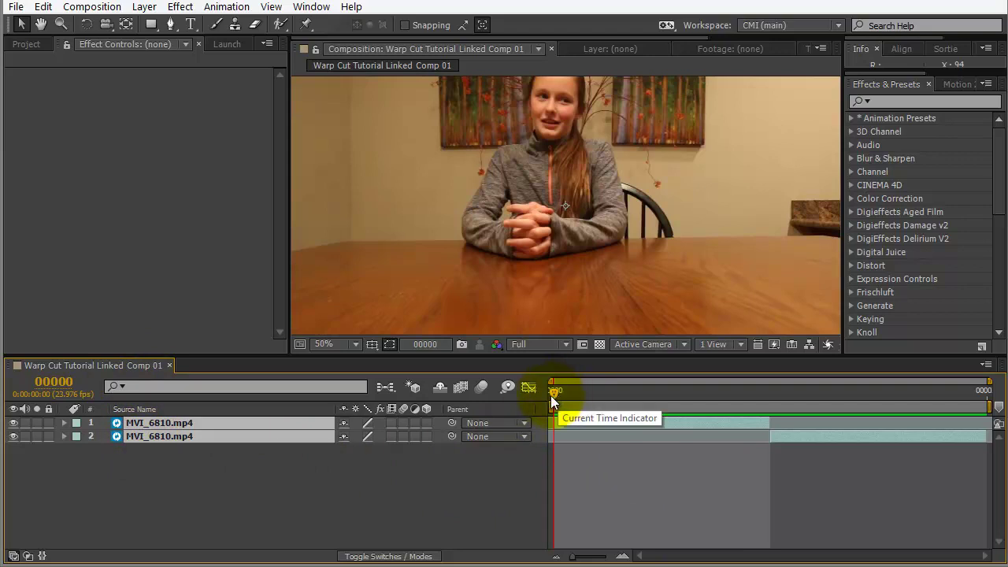
At frame 00001, select both MVI_6810.mp4 layers and pre-compose them with Ctrl+Shift+C.
{"action": "left_click_drag", "start_coordinate": [555, 395], "coordinate": [709, 394]}
{"action": "scroll", "coordinate": [619, 259], "scroll_direction": "down", "scroll_amount": 2}
{"action": "left_click_drag", "start_coordinate": [102, 470], "coordinate": [175, 423]}
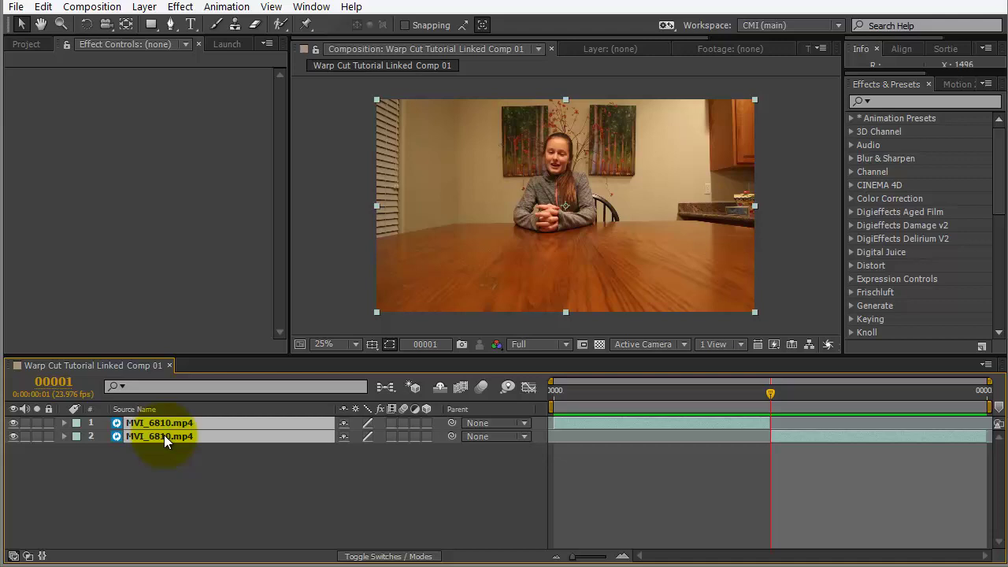
{"action": "key", "text": "ctrl+shift+c"}
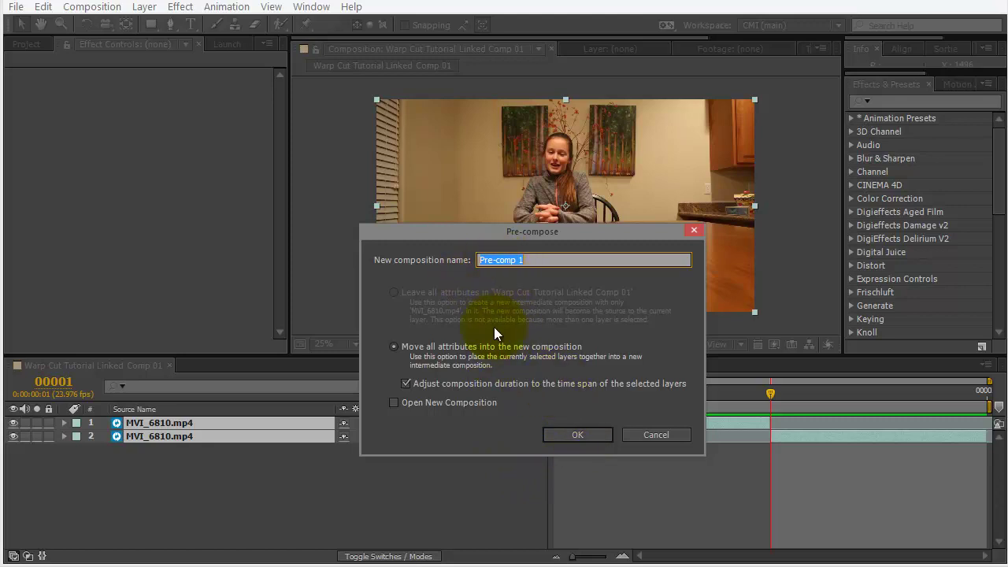
Confirm Pre-compose, moving all attributes into Pre-comp 1.
{"action": "left_click", "coordinate": [587, 432]}
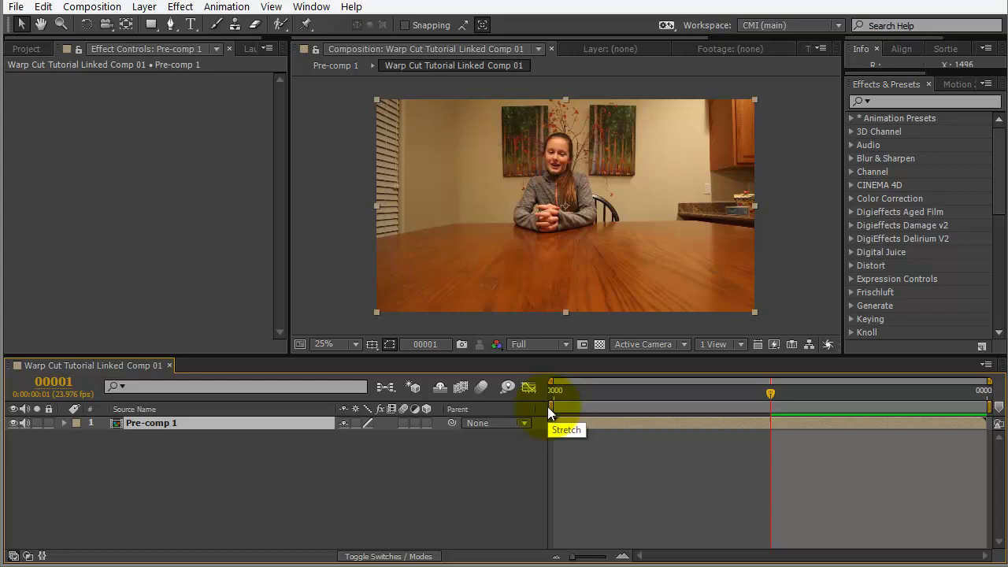
Set the comp duration to 10 frames and widen the timeline to show all 10.
{"action": "key", "text": "ctrl+k"}
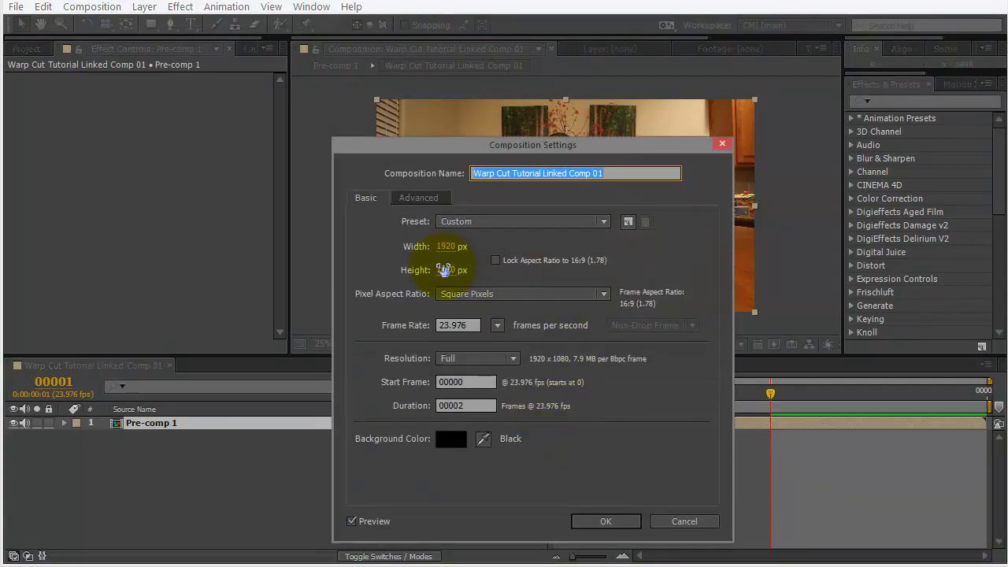
{"action": "left_click", "coordinate": [454, 405]}
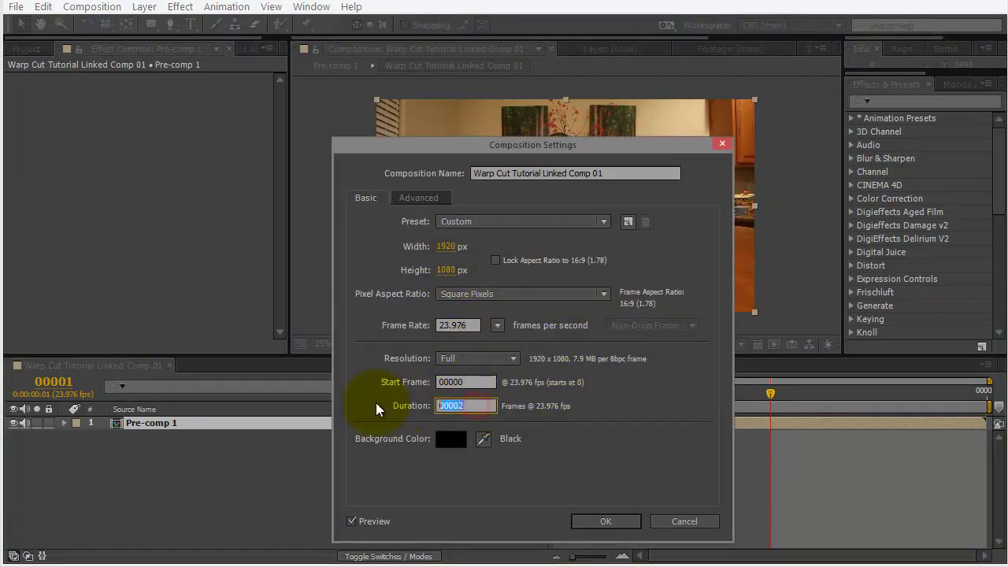
{"action": "type", "text": "10"}
{"action": "left_click", "coordinate": [631, 524]}
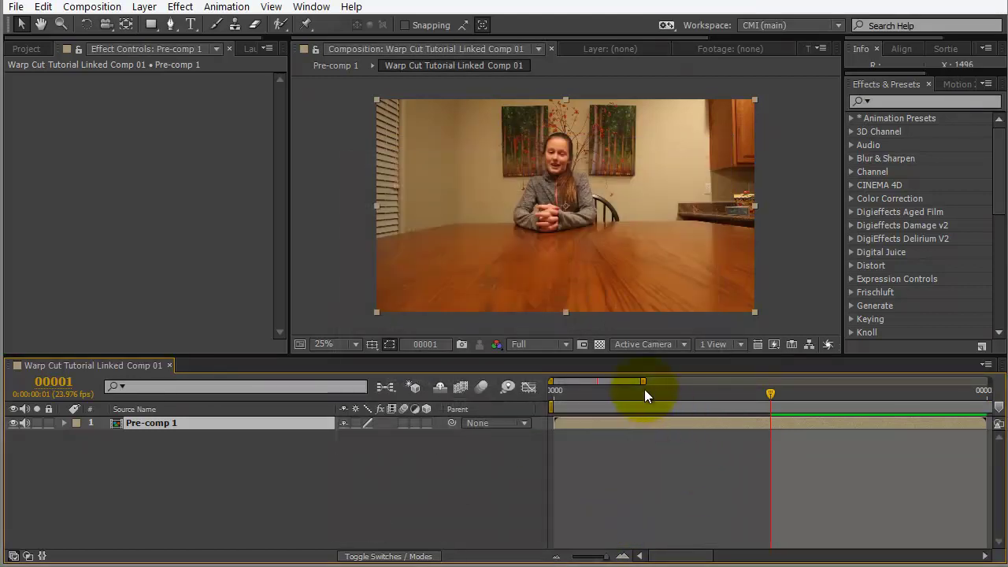
{"action": "left_click_drag", "start_coordinate": [644, 389], "coordinate": [989, 386]}
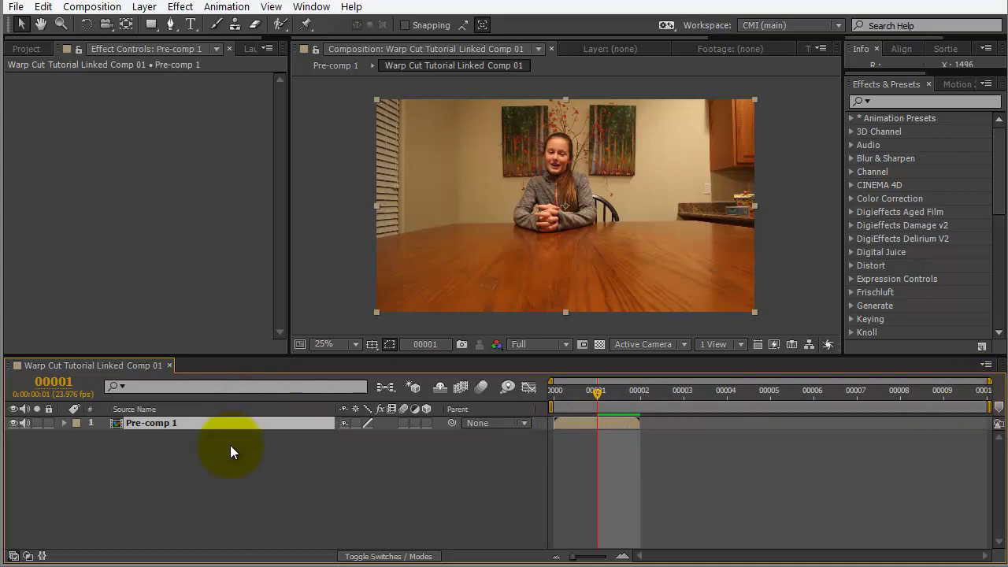
Enable Time Remap on Pre-comp 1, extend its out point to the comp end, and return to frame 0.
{"action": "key", "text": "ctrl+alt+t"}
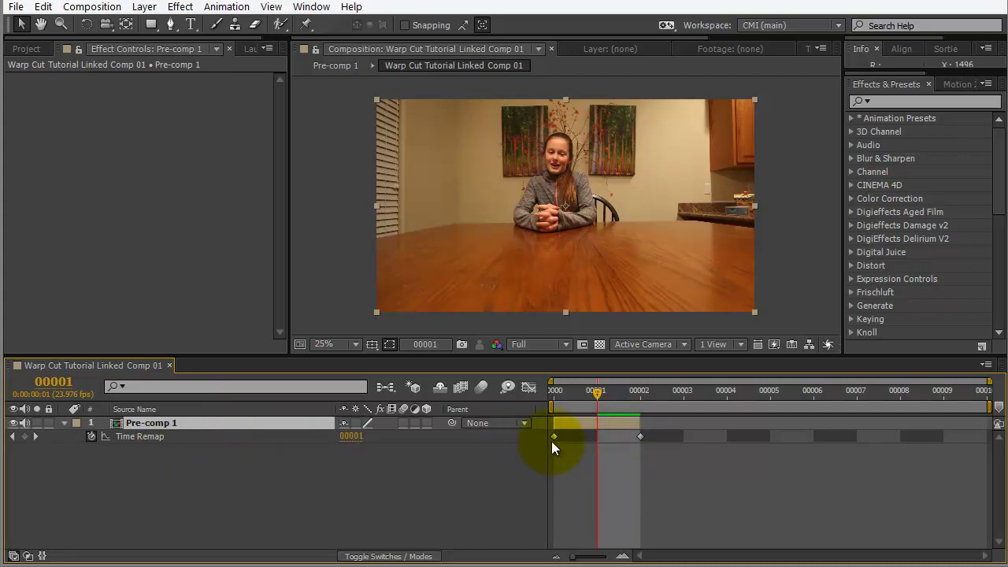
{"action": "left_click_drag", "start_coordinate": [641, 425], "coordinate": [988, 427]}
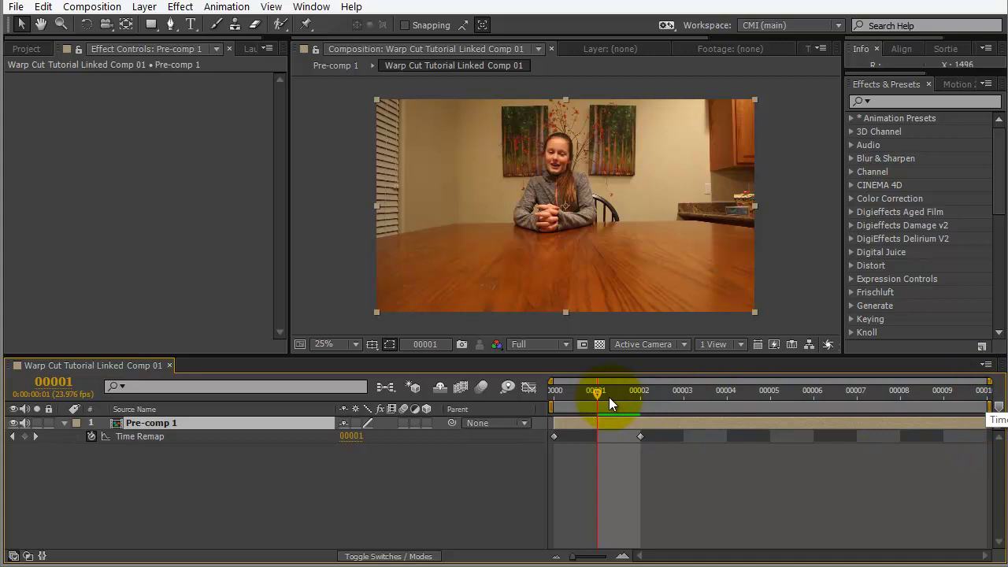
{"action": "left_click_drag", "start_coordinate": [597, 393], "coordinate": [566, 401]}
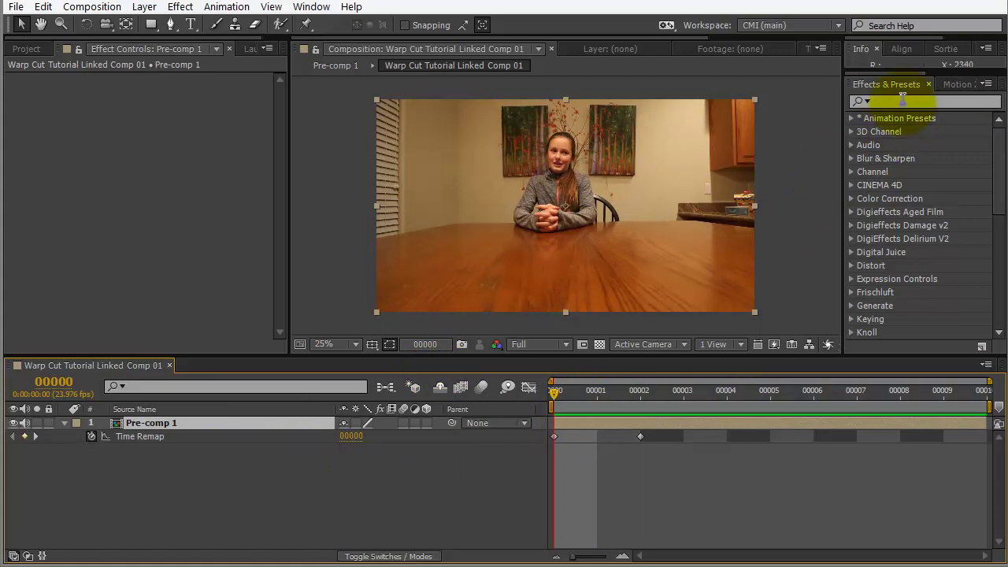
Search Effects & Presets for 'timew' and drag Time > Timewarp onto the Pre-comp 1 layer.
{"action": "left_click", "coordinate": [901, 100]}
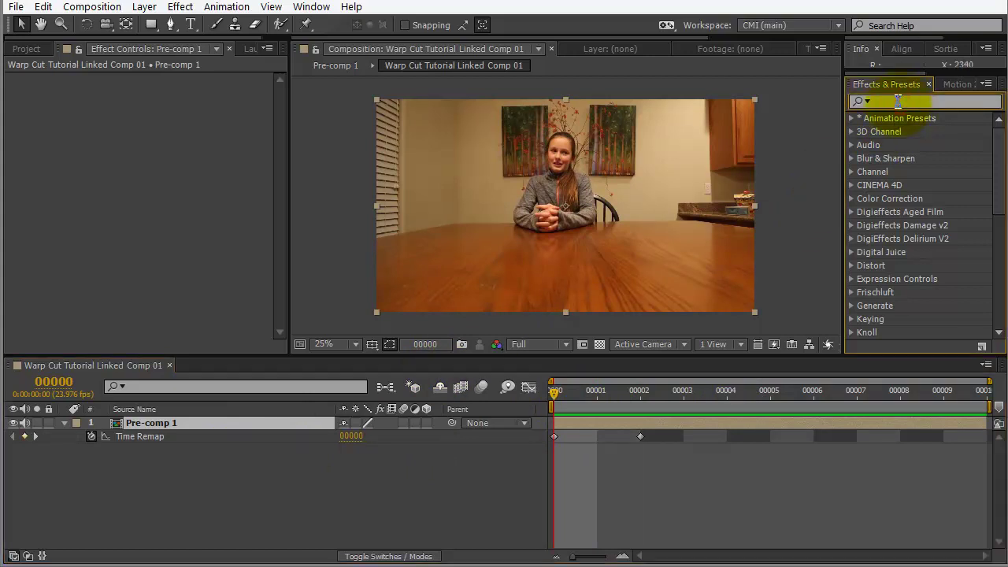
{"action": "type", "text": "time"}
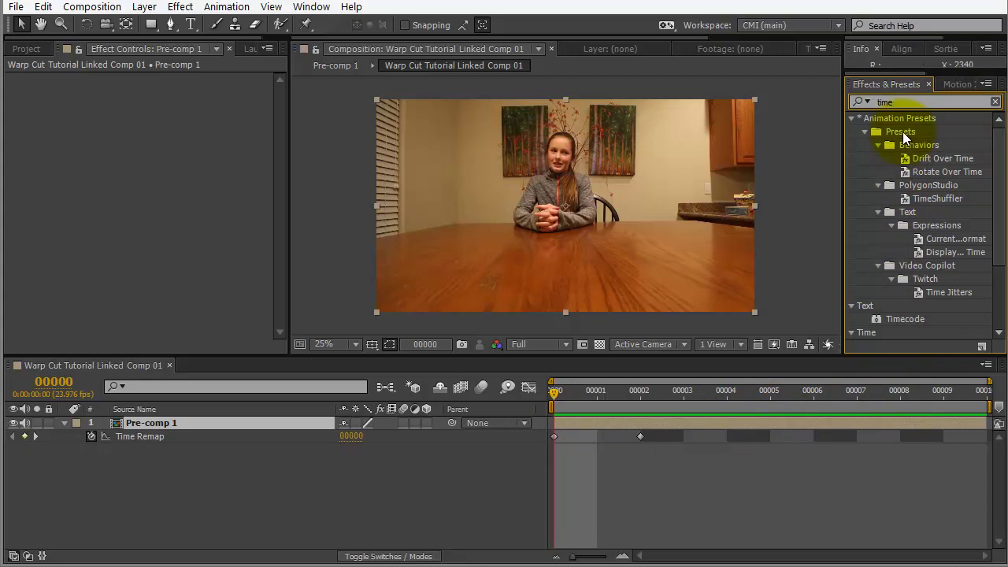
{"action": "type", "text": "war"}
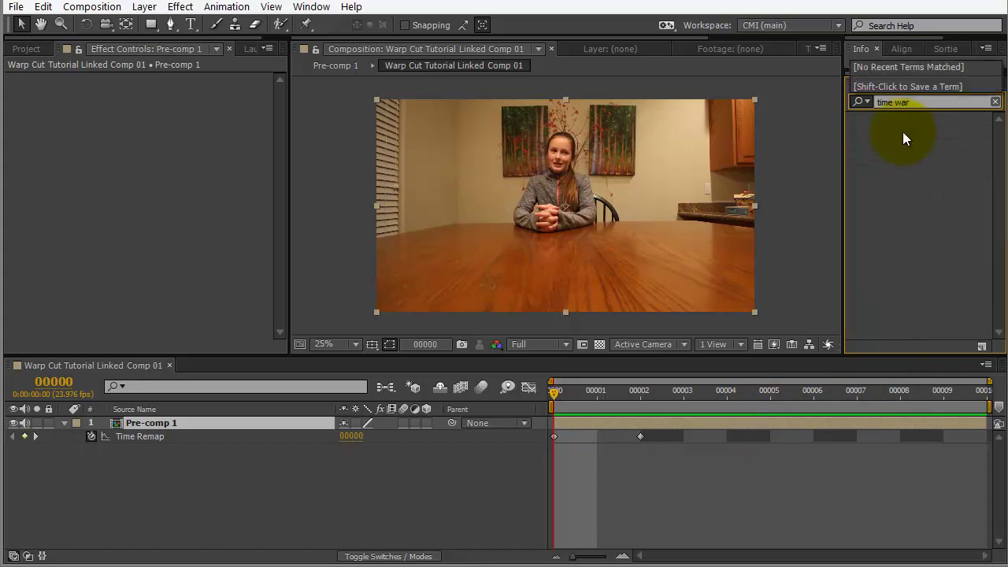
{"action": "key", "text": "BackSpace"}
{"action": "key", "text": "BackSpace"}
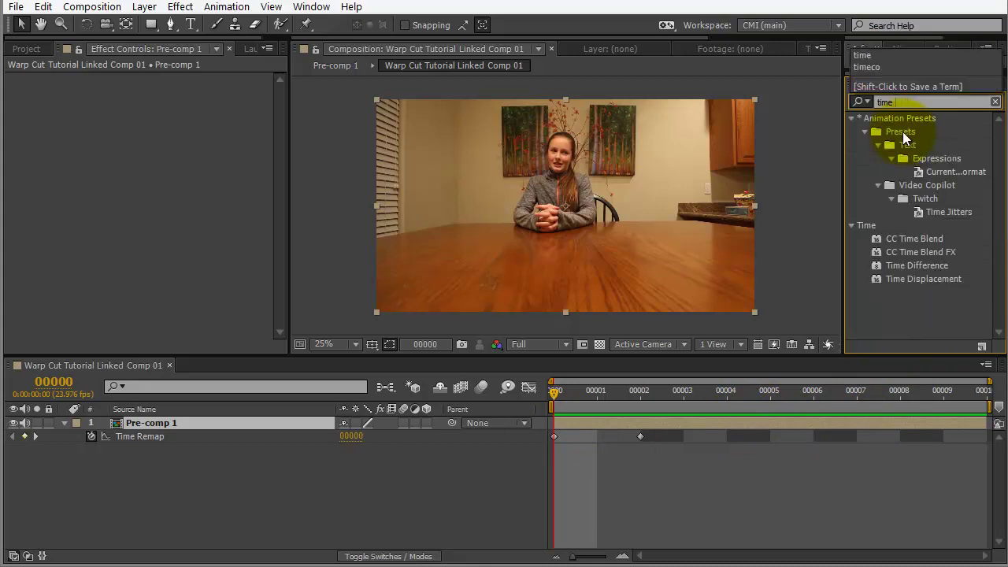
{"action": "key", "text": "BackSpace"}
{"action": "key", "text": "BackSpace"}
{"action": "key", "text": "BackSpace"}
{"action": "key", "text": "BackSpace"}
{"action": "key", "text": "BackSpace"}
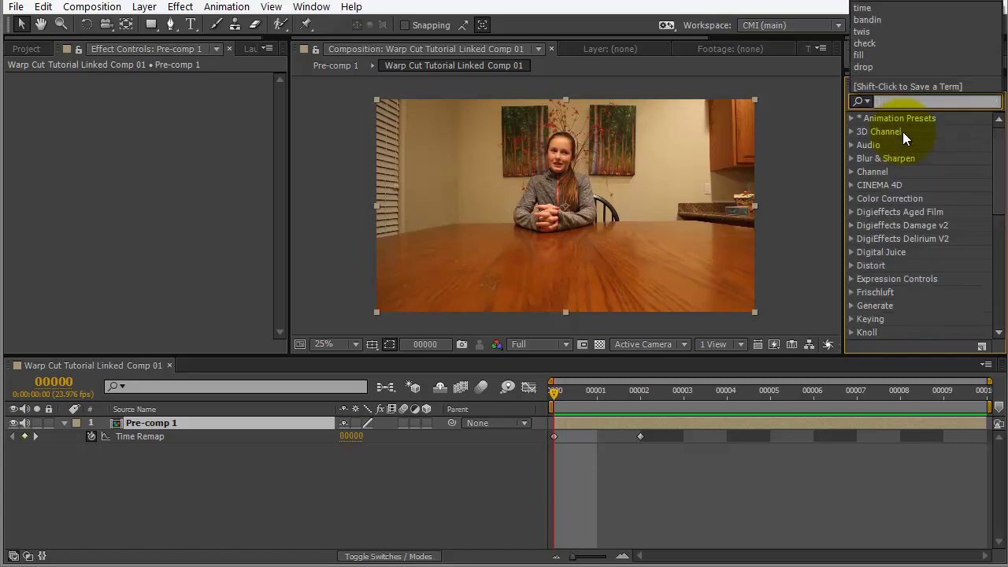
{"action": "left_click", "coordinate": [202, 228]}
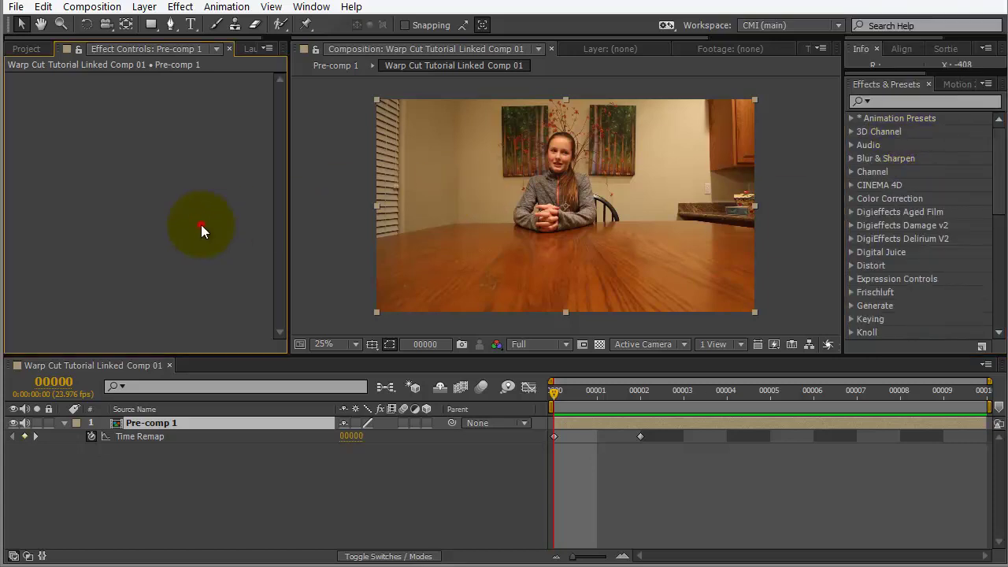
{"action": "left_click", "coordinate": [183, 10]}
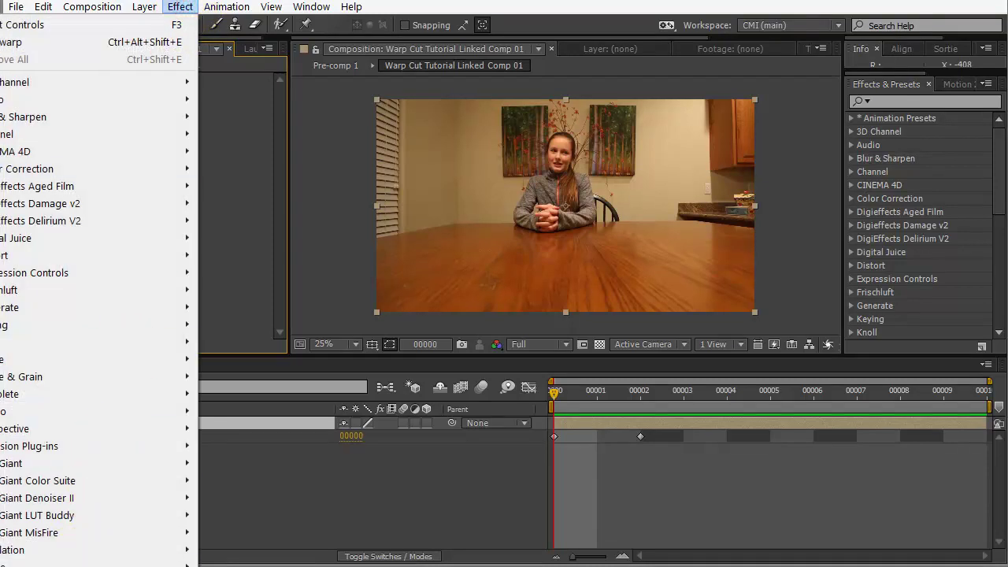
{"action": "left_click", "coordinate": [923, 101]}
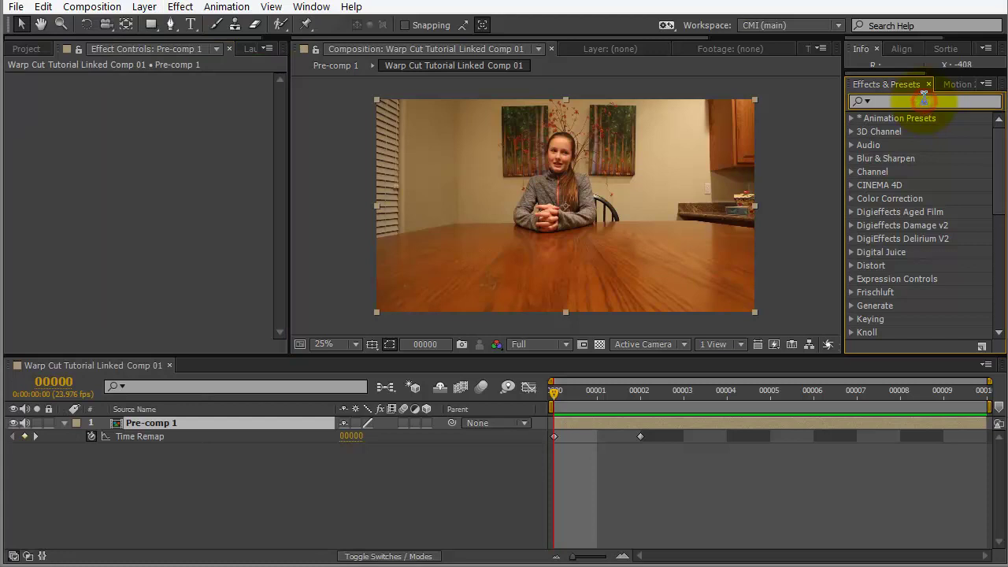
{"action": "type", "text": "timew"}
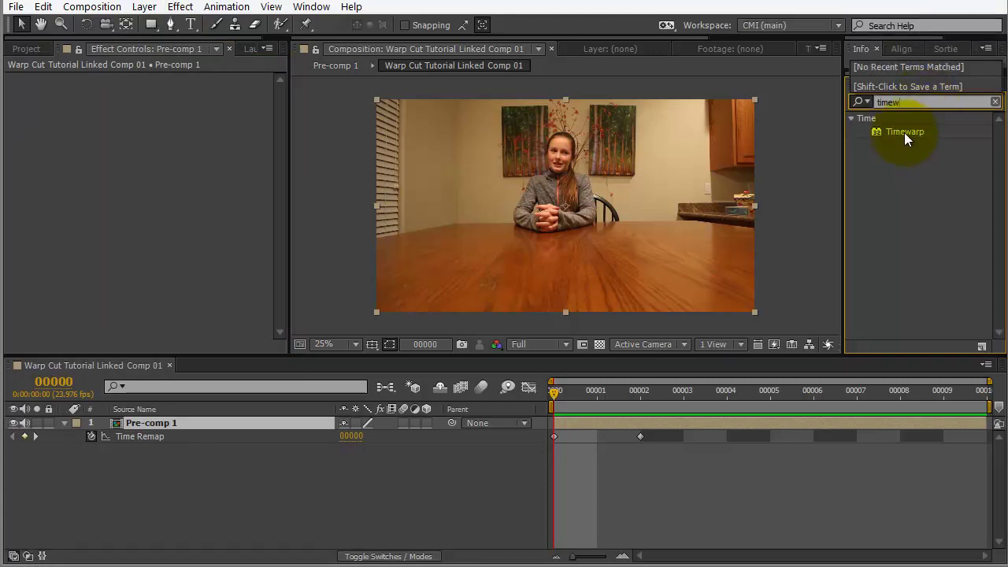
{"action": "left_click", "coordinate": [904, 132]}
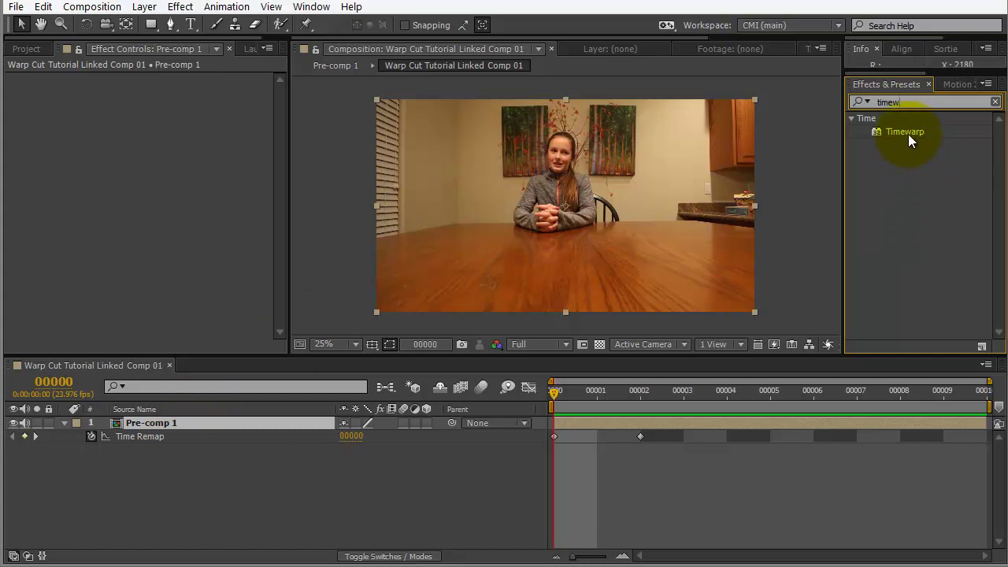
{"action": "left_click_drag", "start_coordinate": [906, 133], "coordinate": [180, 425]}
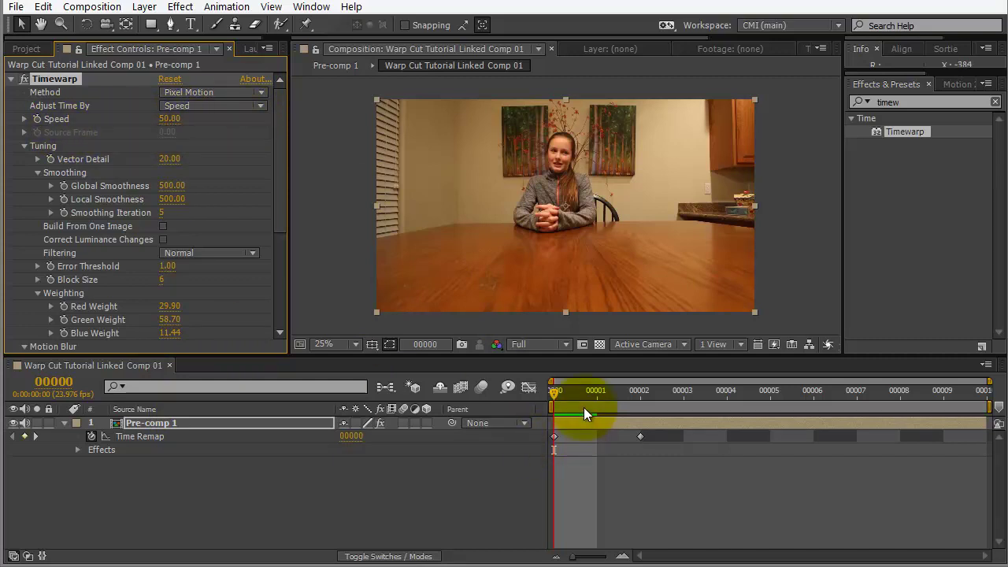
Preview the warp, set Timewarp Speed to 20, and scrub to frame 00003 to check it.
{"action": "left_click_drag", "start_coordinate": [580, 391], "coordinate": [696, 394]}
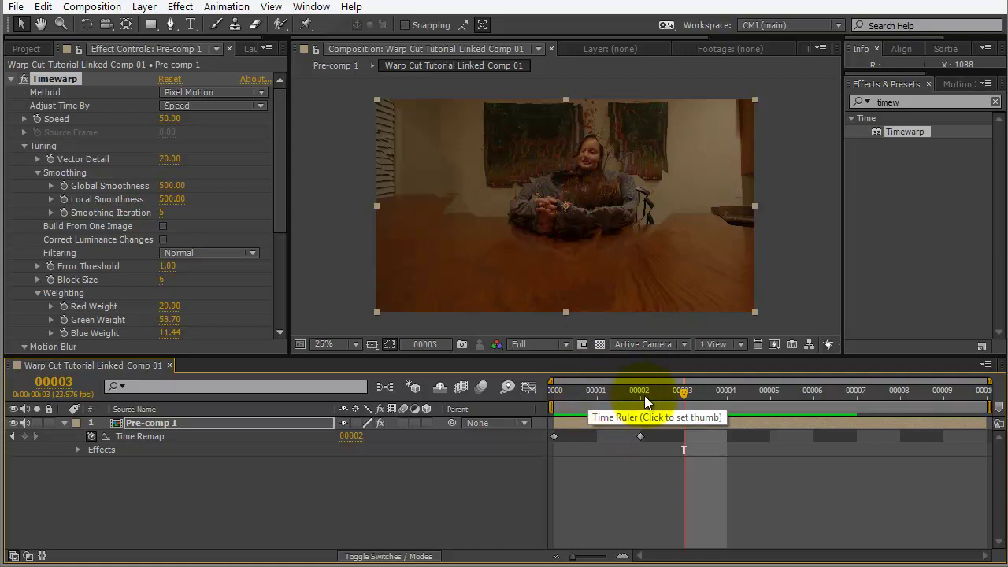
{"action": "left_click_drag", "start_coordinate": [683, 391], "coordinate": [542, 392]}
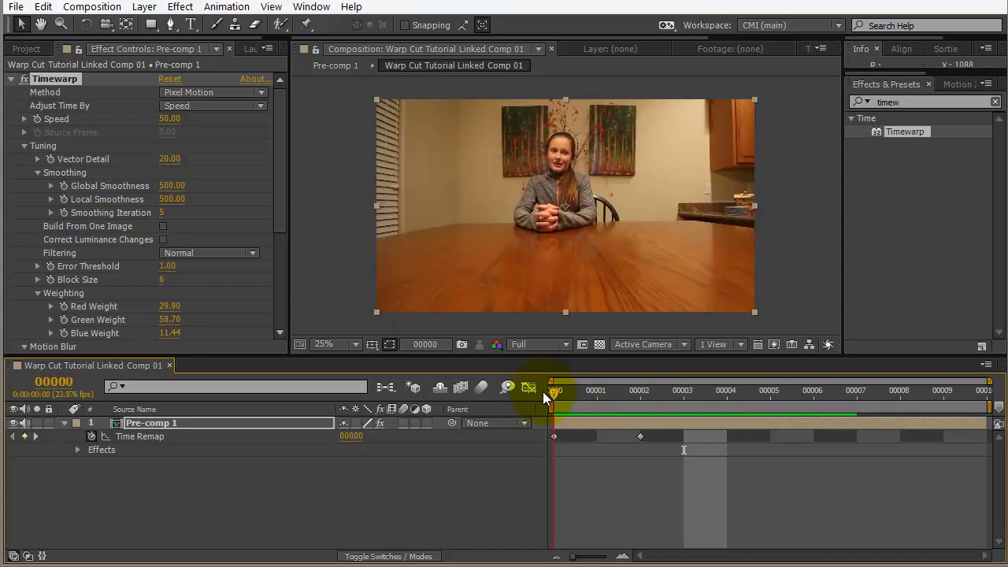
{"action": "left_click", "coordinate": [165, 122]}
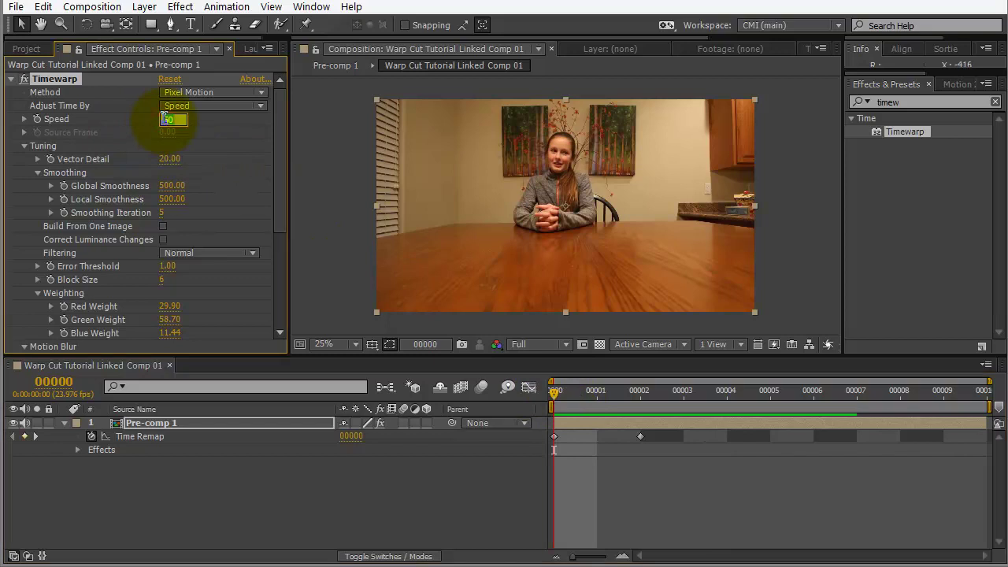
{"action": "type", "text": "20"}
{"action": "key", "text": "Return"}
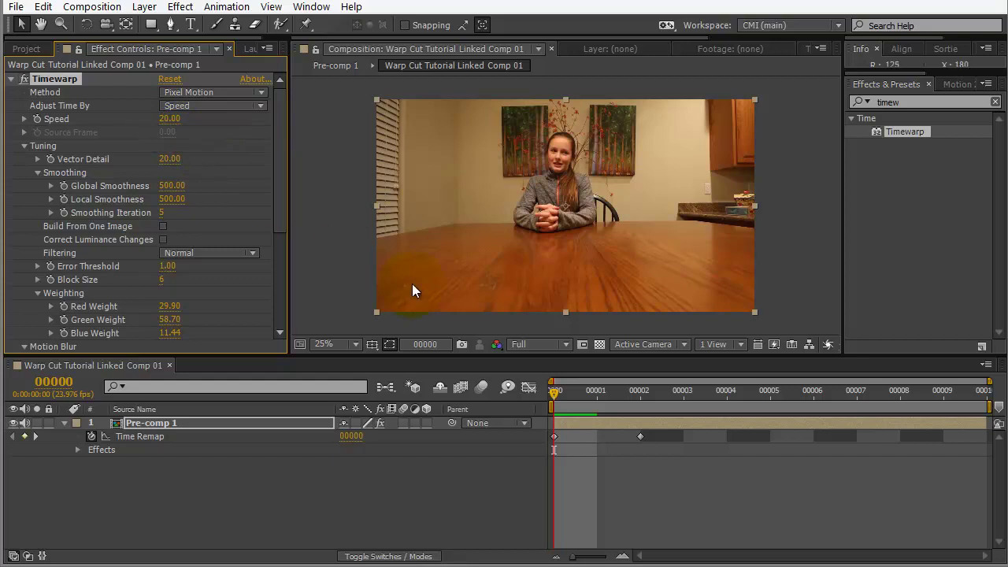
{"action": "left_click", "coordinate": [571, 393]}
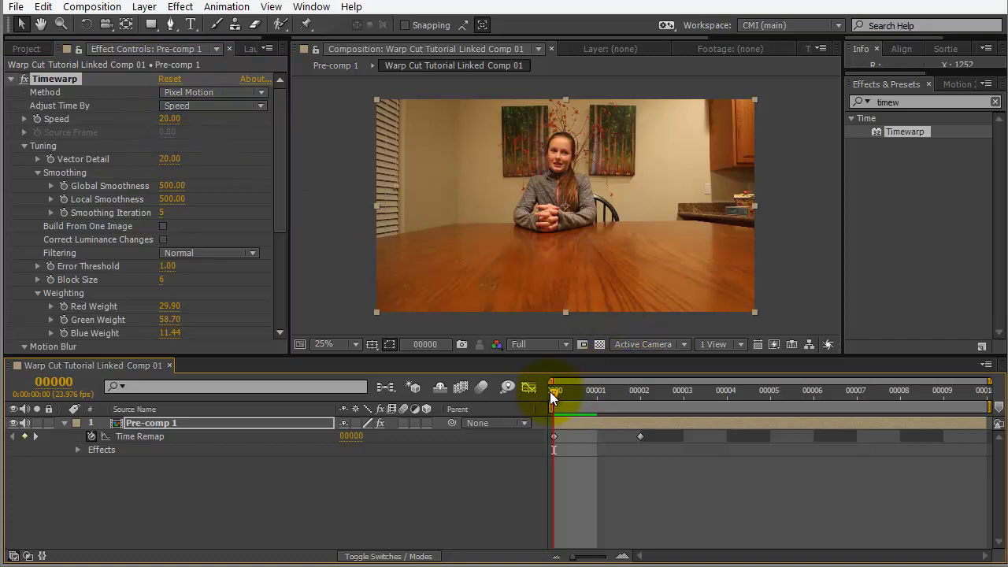
{"action": "left_click_drag", "start_coordinate": [551, 395], "coordinate": [655, 392]}
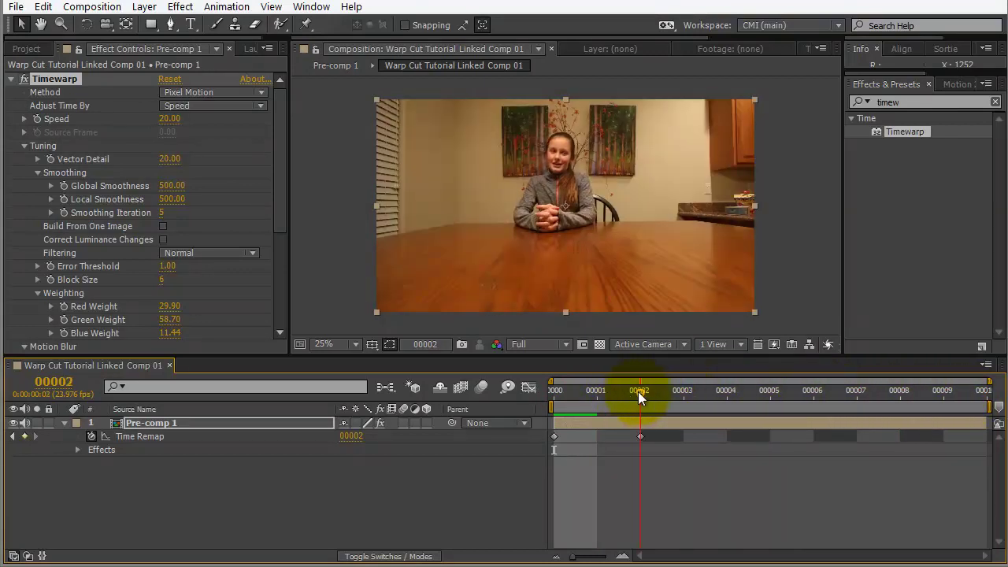
Zoom the viewer to 50%, recentre the girl, and scrub through the warped frames.
{"action": "key", "text": "Page_Down"}
{"action": "key", "text": "period"}
{"action": "key", "text": "h"}
{"action": "left_click_drag", "start_coordinate": [569, 145], "coordinate": [569, 217]}
{"action": "key", "text": "v"}
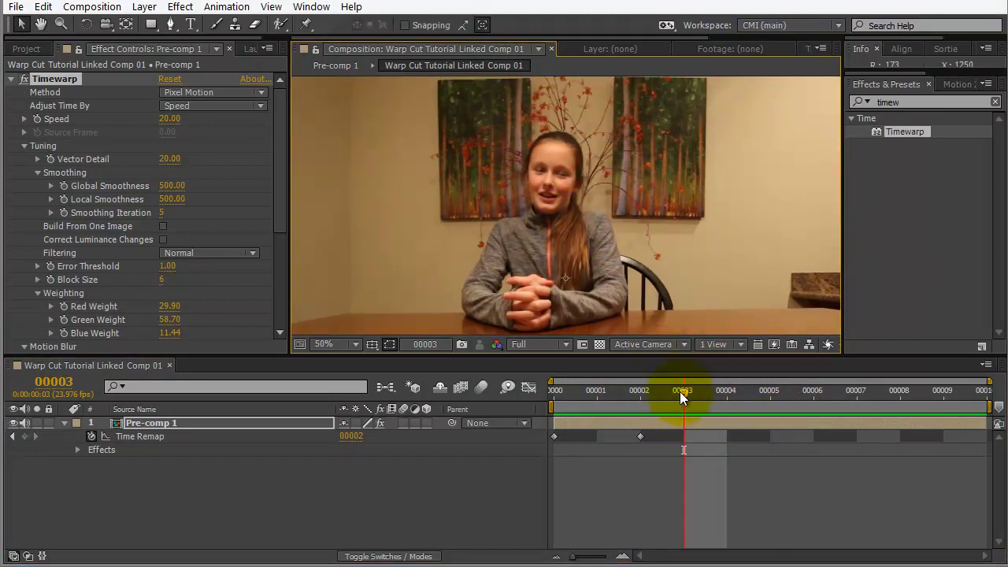
{"action": "left_click_drag", "start_coordinate": [683, 389], "coordinate": [780, 390]}
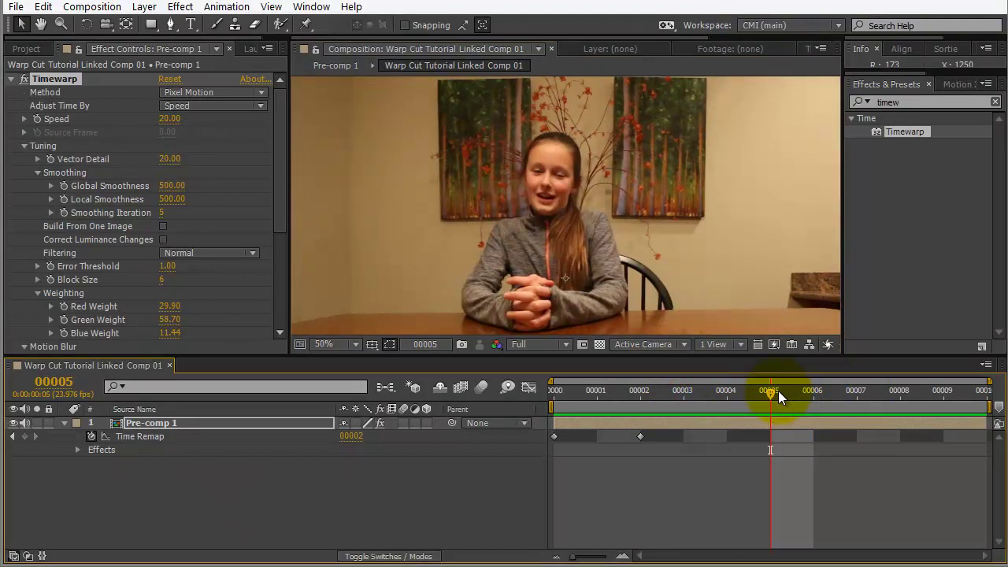
{"action": "left_click_drag", "start_coordinate": [770, 391], "coordinate": [717, 390]}
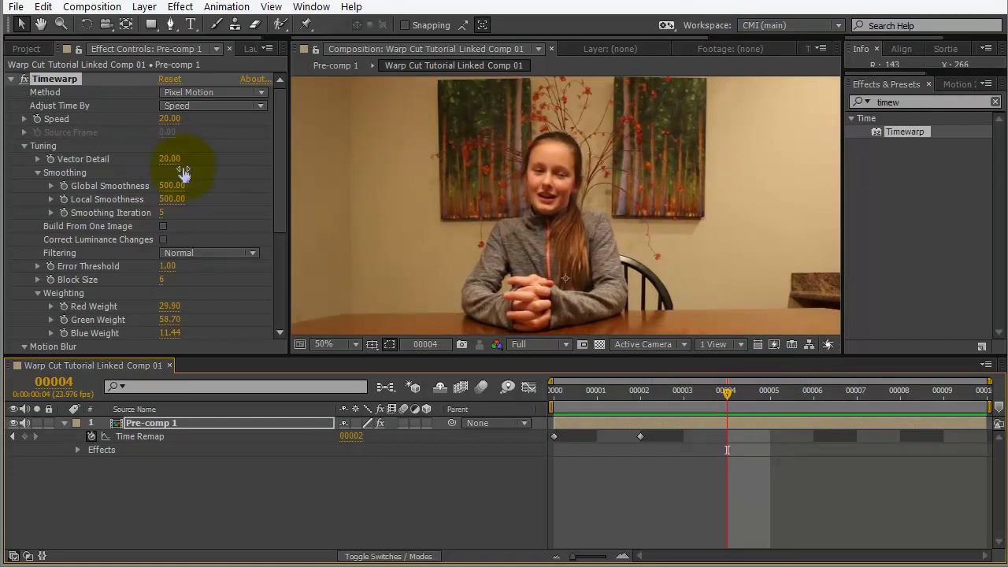
Set Timewarp Speed to 15 and scrub forward to preview the slower warp.
{"action": "left_click", "coordinate": [167, 120]}
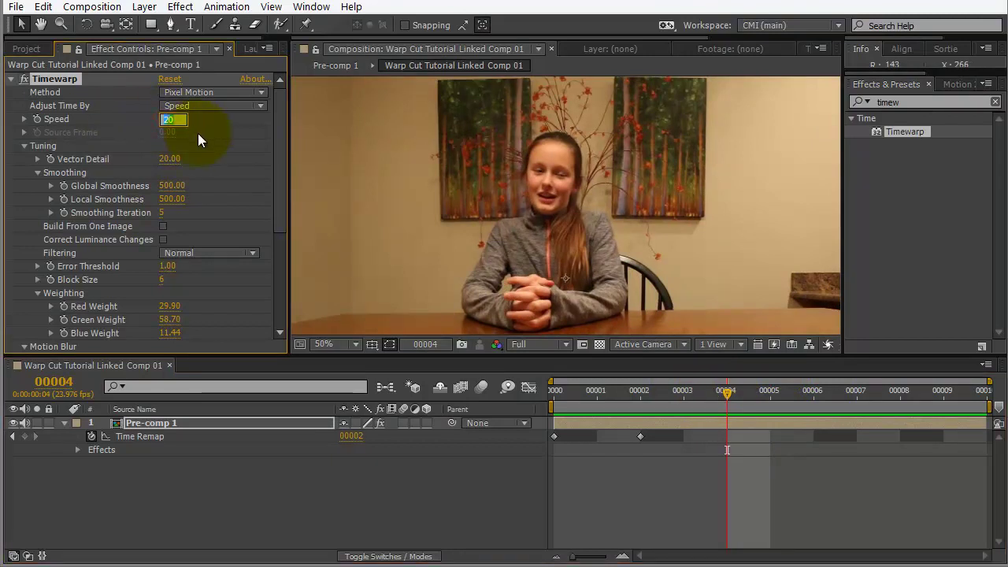
{"action": "type", "text": "15"}
{"action": "key", "text": "Return"}
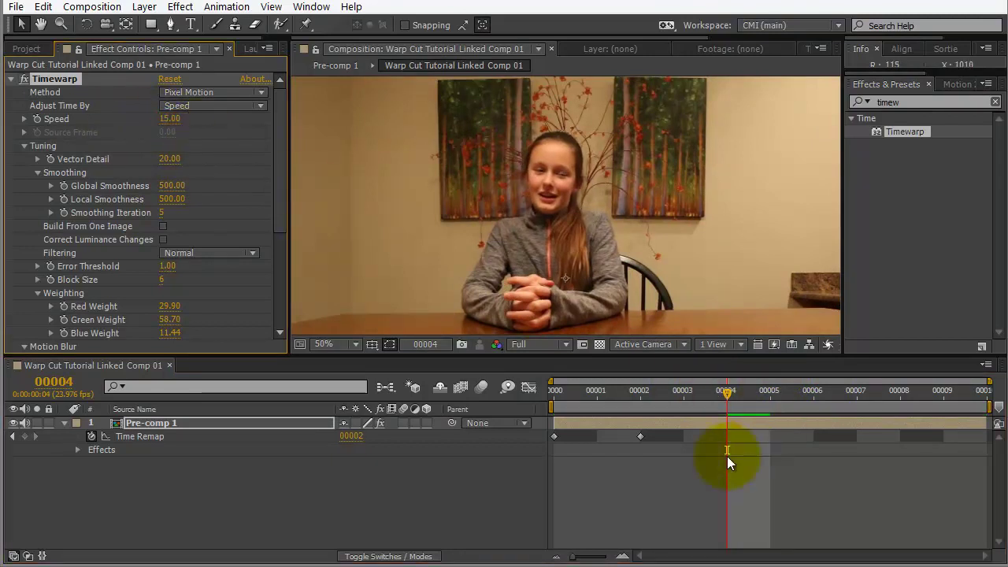
{"action": "left_click_drag", "start_coordinate": [725, 398], "coordinate": [844, 393]}
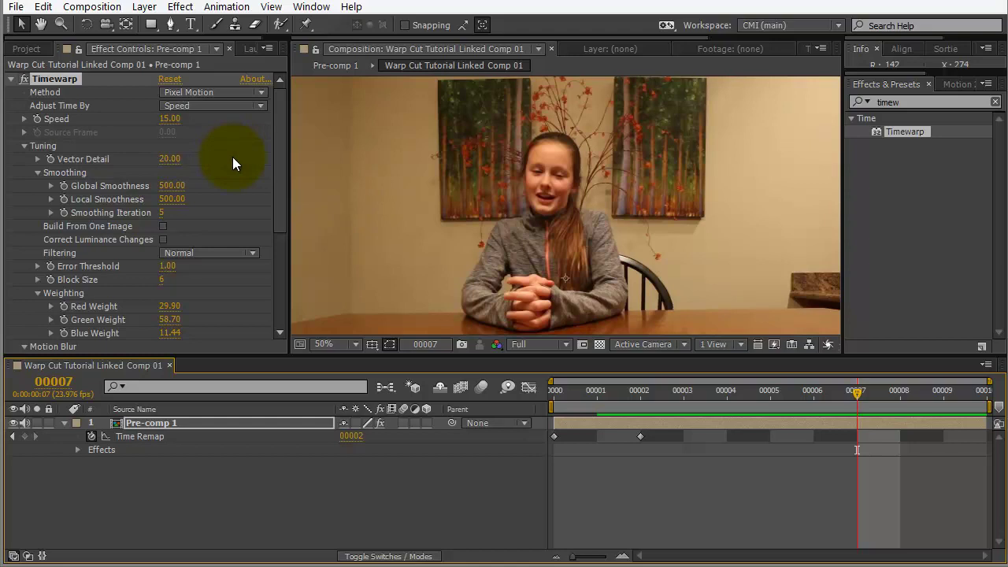
{"action": "double_click", "coordinate": [134, 422]}
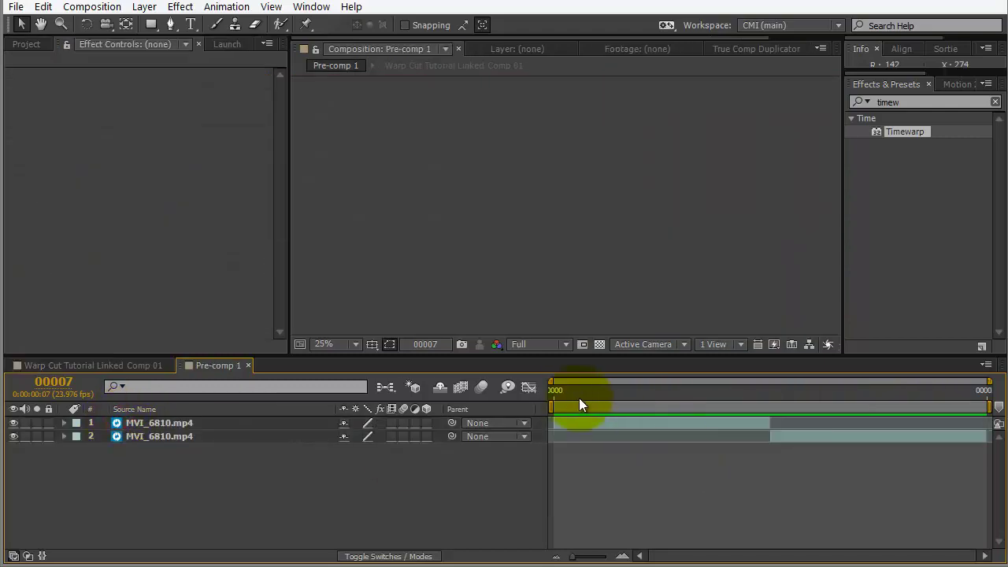
{"action": "left_click", "coordinate": [564, 391]}
{"action": "left_click", "coordinate": [756, 396]}
{"action": "key", "text": "alt+]"}
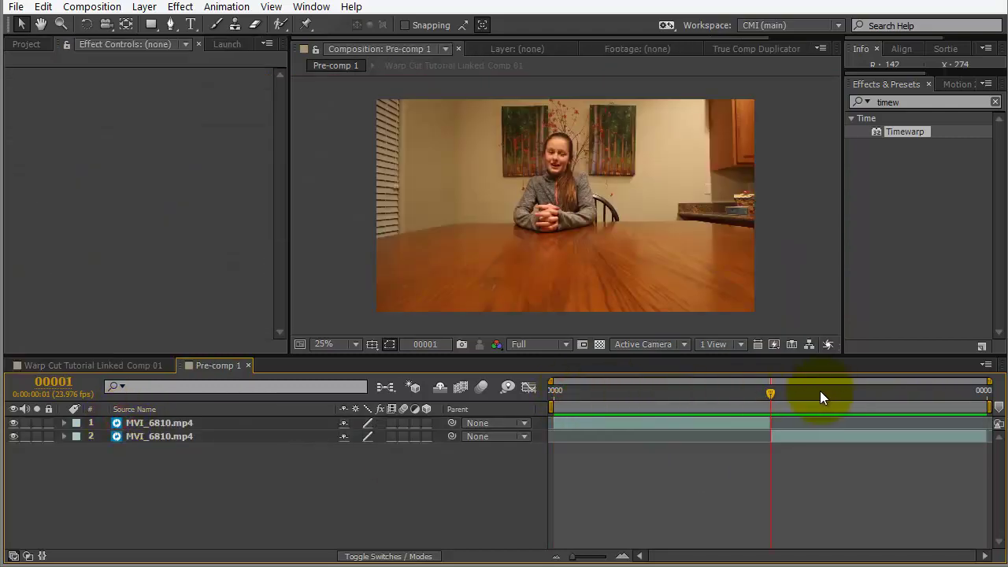
{"action": "left_click", "coordinate": [554, 391]}
{"action": "left_click", "coordinate": [779, 391]}
{"action": "left_click", "coordinate": [631, 391]}
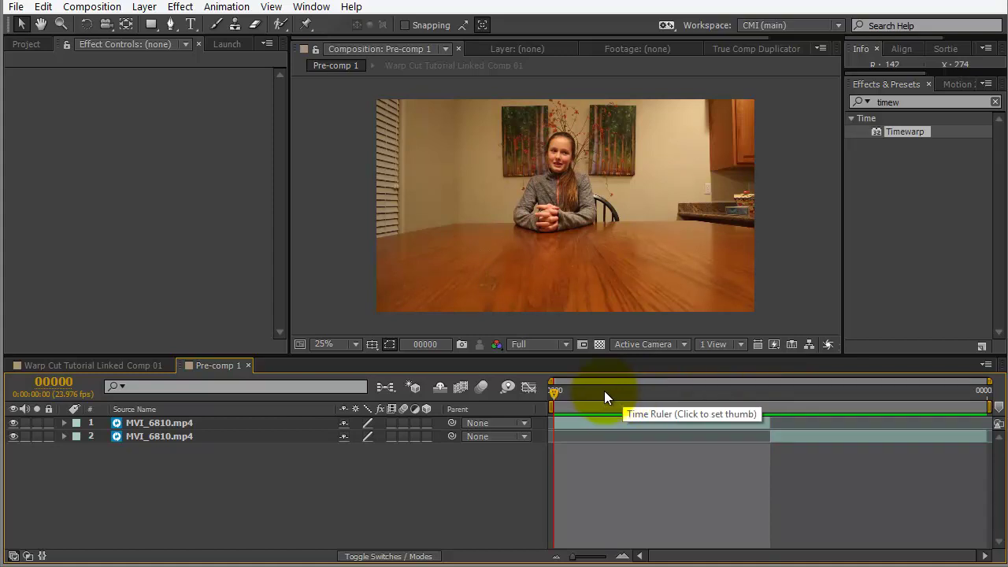
{"action": "mouse_move", "coordinate": [554, 391]}
{"action": "left_mouse_down"}
{"action": "mouse_move", "coordinate": [708, 392]}
{"action": "mouse_move", "coordinate": [541, 390]}
{"action": "left_mouse_up"}
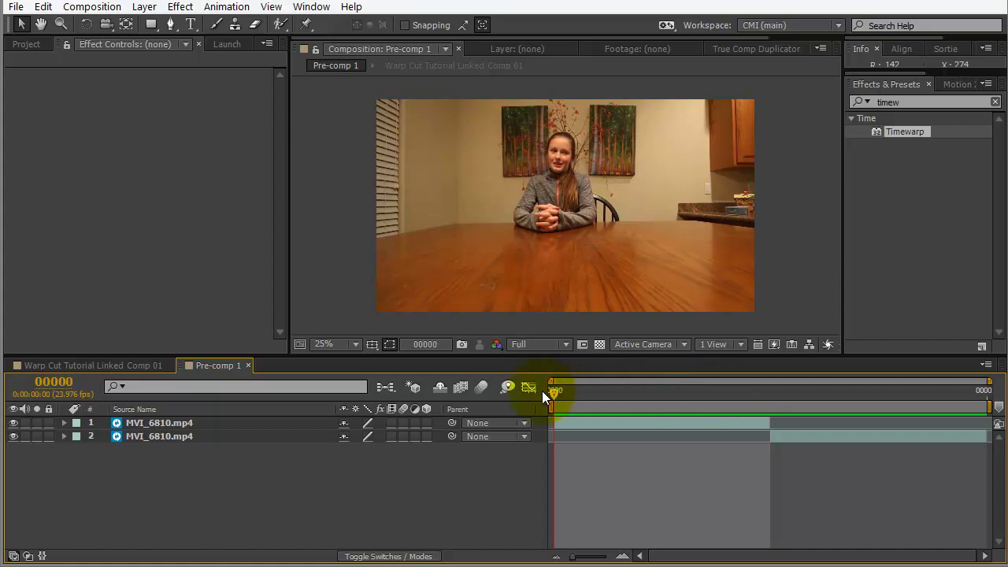
{"action": "left_click", "coordinate": [98, 366]}
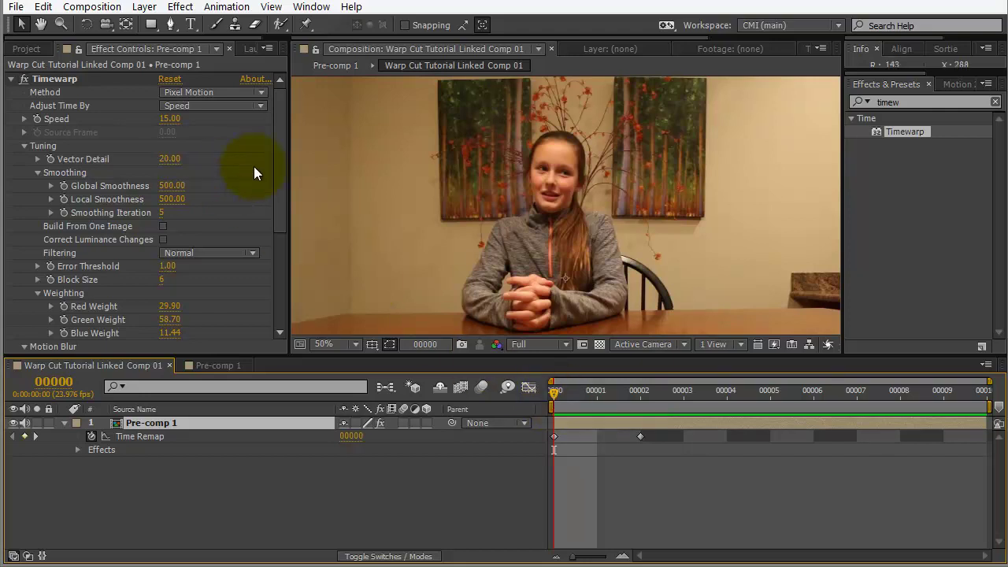
End the work area at the current frame, trim the comp to it, and scrub to preview.
{"action": "left_click_drag", "start_coordinate": [551, 395], "coordinate": [866, 388]}
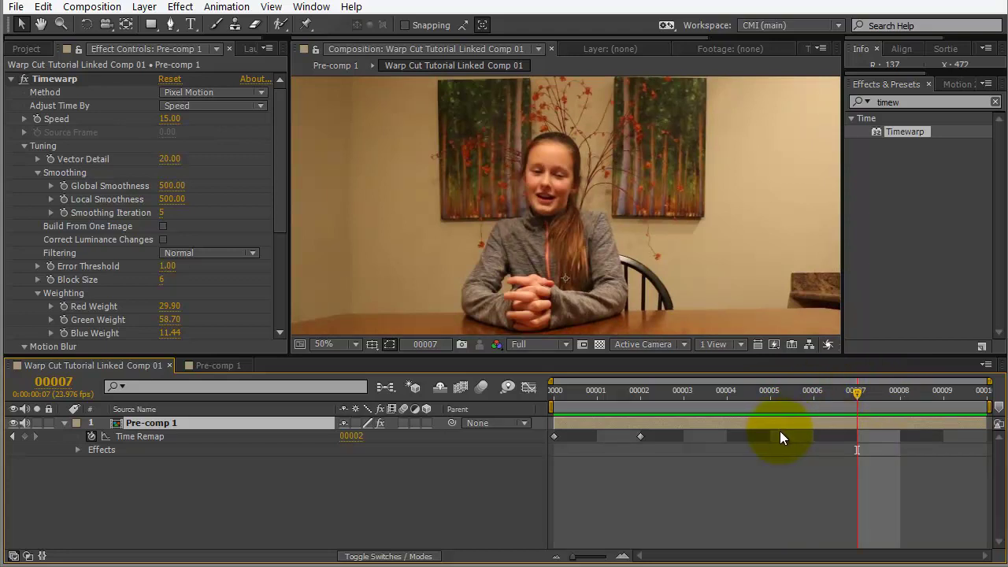
{"action": "key", "text": "n"}
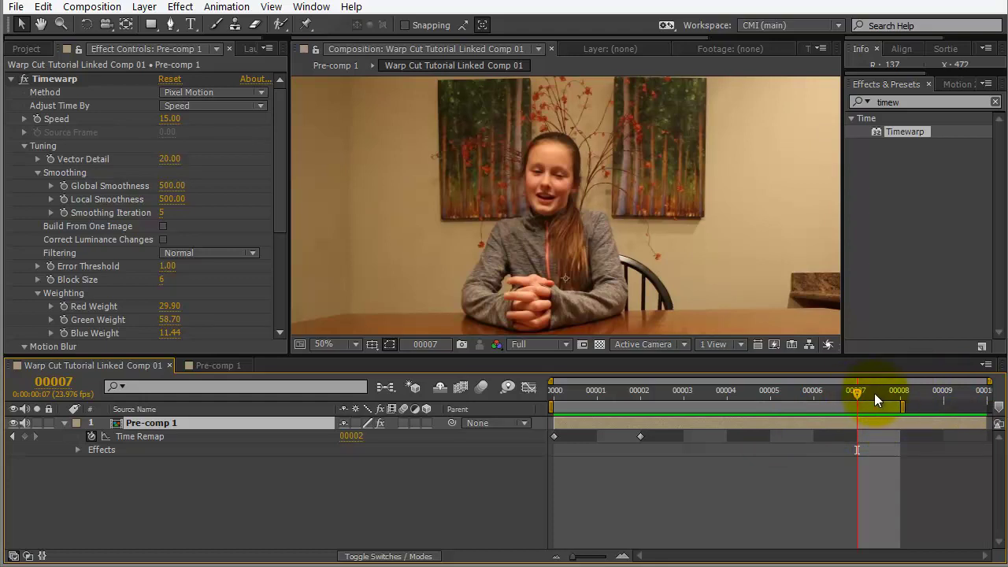
{"action": "right_click", "coordinate": [824, 404]}
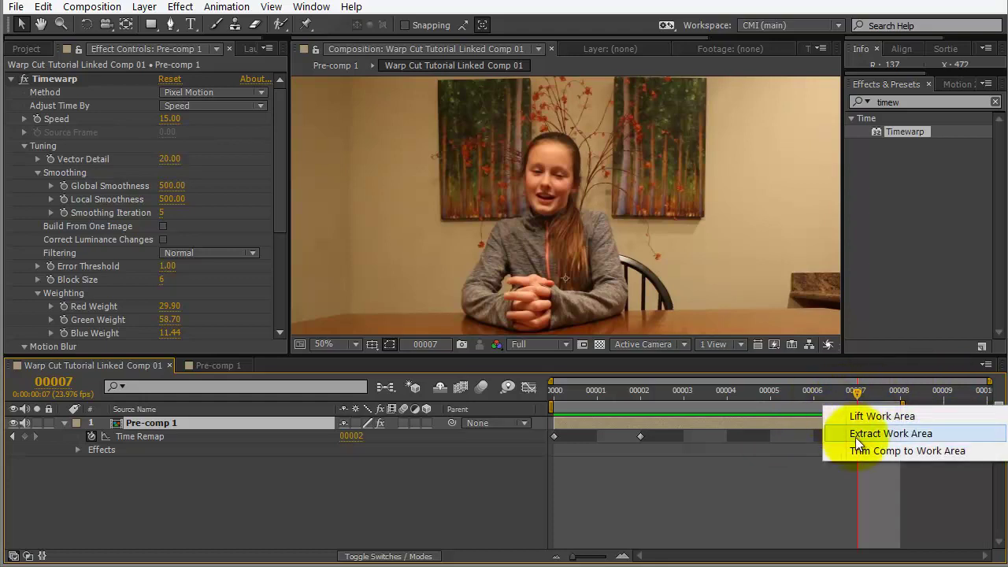
{"action": "left_click", "coordinate": [871, 449]}
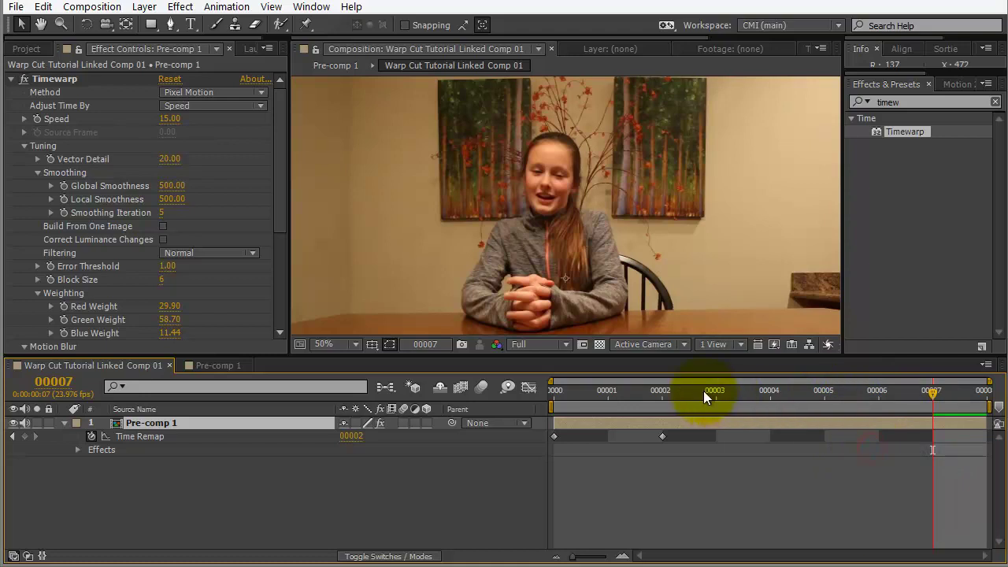
{"action": "left_click_drag", "start_coordinate": [626, 394], "coordinate": [984, 403]}
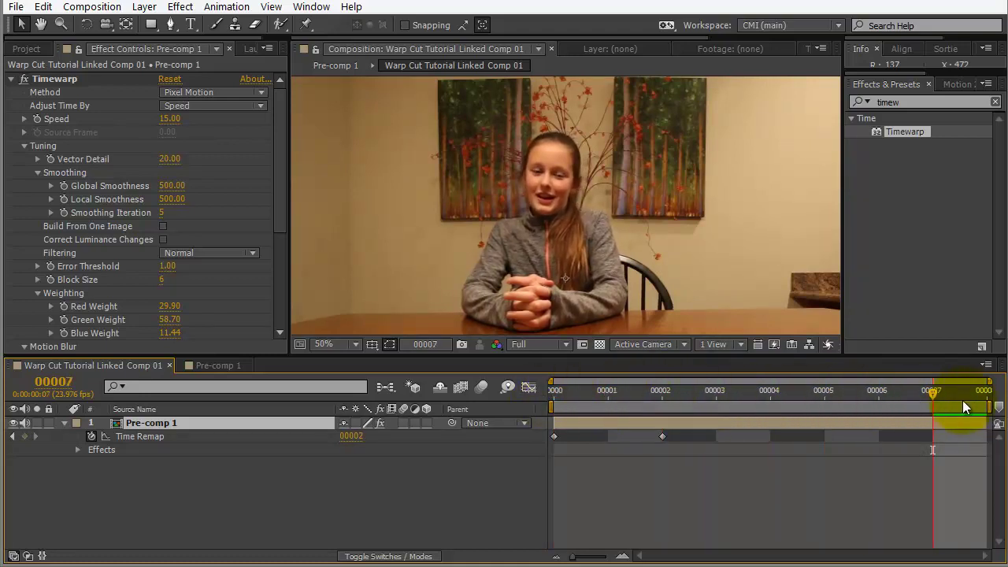
{"action": "left_click_drag", "start_coordinate": [884, 408], "coordinate": [635, 394]}
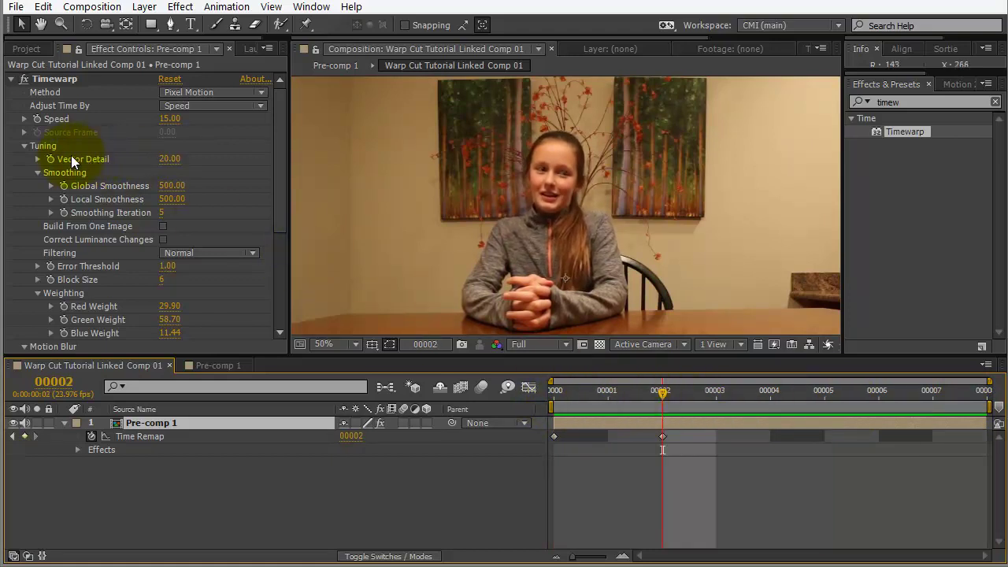
Raise Timewarp Vector Detail from 20 to 38.06 and check frames 00002 to 00004.
{"action": "left_click", "coordinate": [34, 160]}
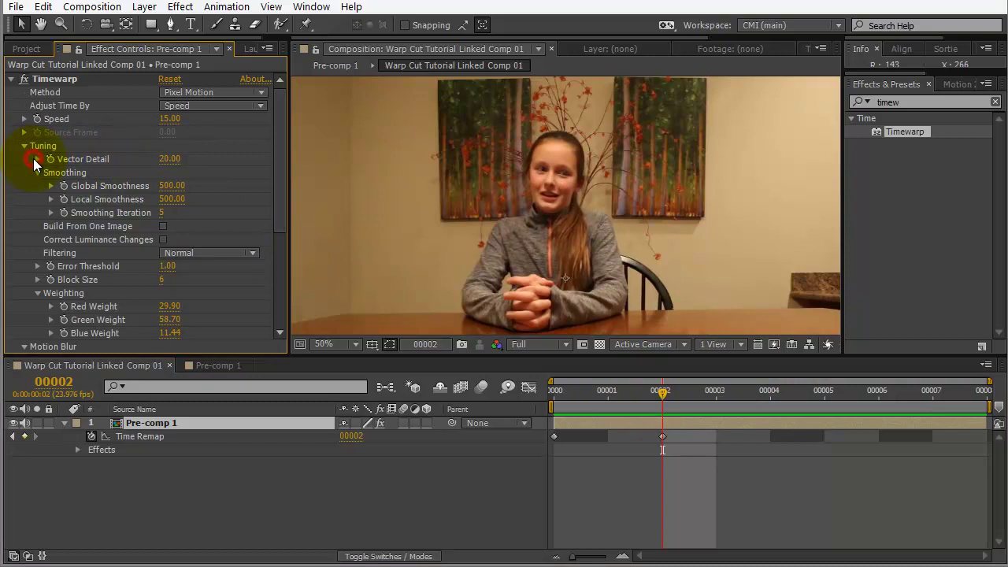
{"action": "left_click", "coordinate": [34, 159]}
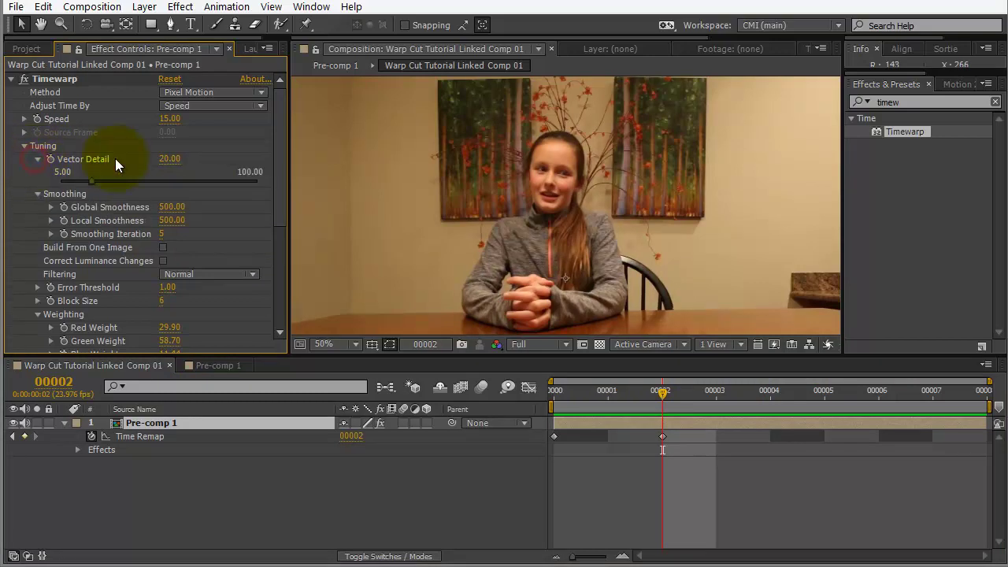
{"action": "left_click_drag", "start_coordinate": [87, 179], "coordinate": [129, 181]}
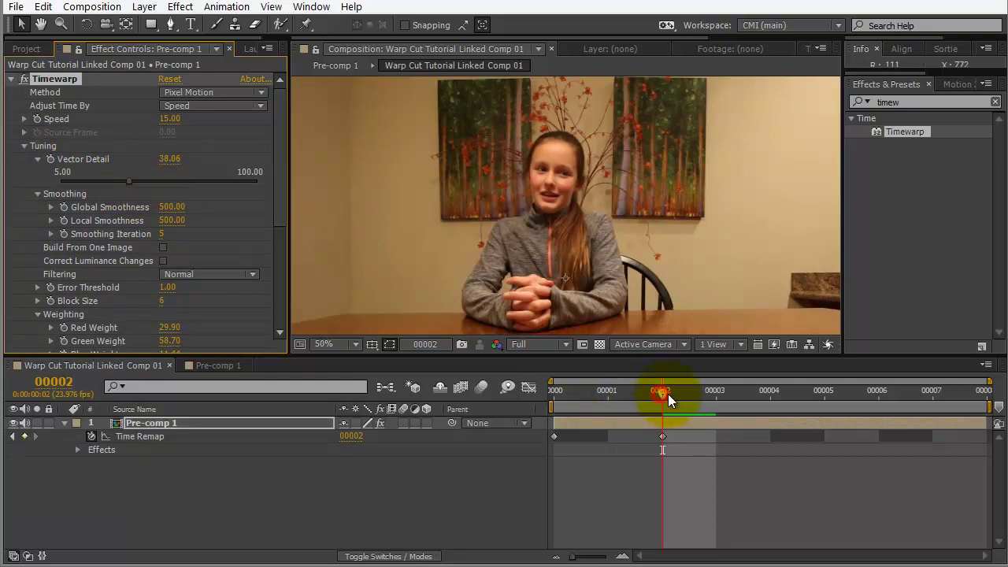
{"action": "mouse_move", "coordinate": [665, 392]}
{"action": "left_mouse_down"}
{"action": "mouse_move", "coordinate": [991, 402]}
{"action": "mouse_move", "coordinate": [555, 403]}
{"action": "mouse_move", "coordinate": [926, 402]}
{"action": "mouse_move", "coordinate": [662, 402]}
{"action": "left_mouse_up"}
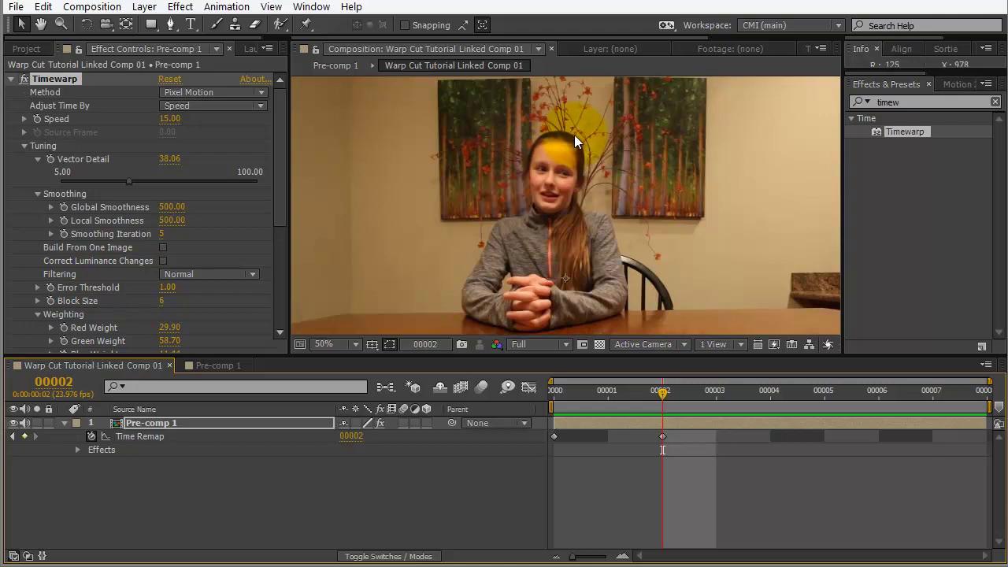
{"action": "left_click_drag", "start_coordinate": [660, 391], "coordinate": [736, 392]}
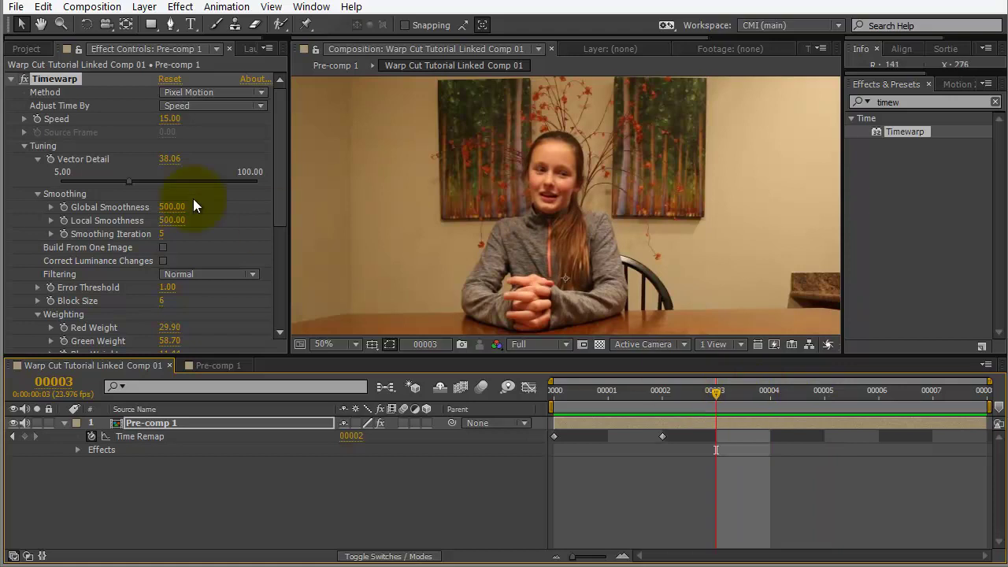
Raise Smoothing Iteration from 5 to 16 and preview the comp through frame 00007.
{"action": "left_click", "coordinate": [51, 234]}
{"action": "left_click_drag", "start_coordinate": [85, 254], "coordinate": [129, 255]}
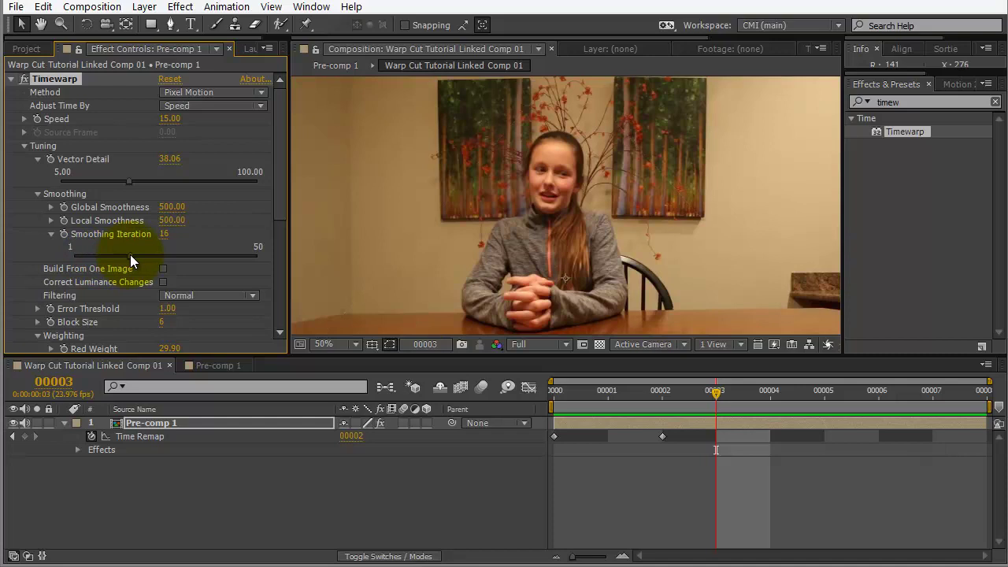
{"action": "mouse_move", "coordinate": [715, 393]}
{"action": "left_mouse_down"}
{"action": "mouse_move", "coordinate": [935, 393]}
{"action": "mouse_move", "coordinate": [538, 389]}
{"action": "mouse_move", "coordinate": [921, 391]}
{"action": "mouse_move", "coordinate": [716, 393]}
{"action": "left_mouse_up"}
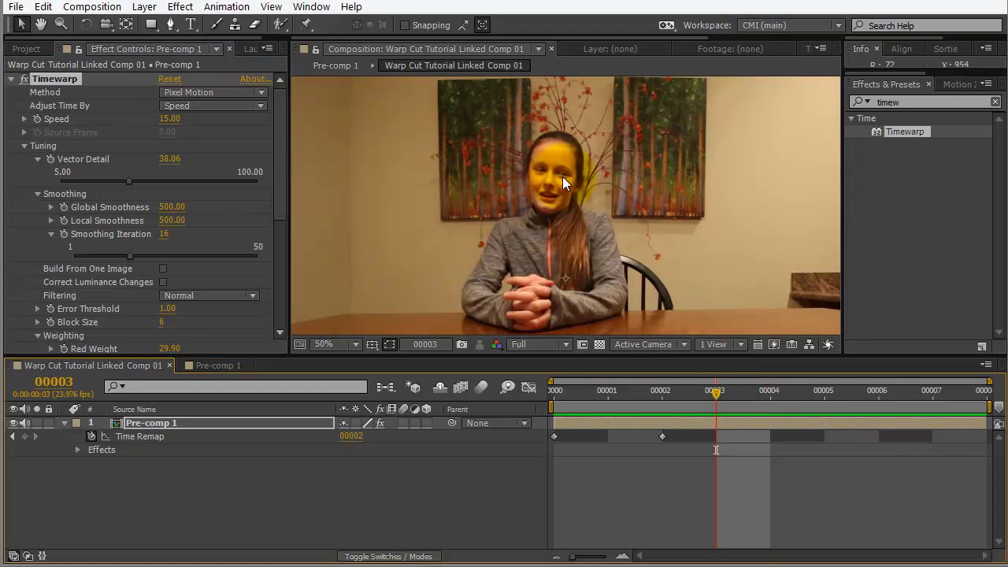
{"action": "left_click_drag", "start_coordinate": [719, 389], "coordinate": [779, 397]}
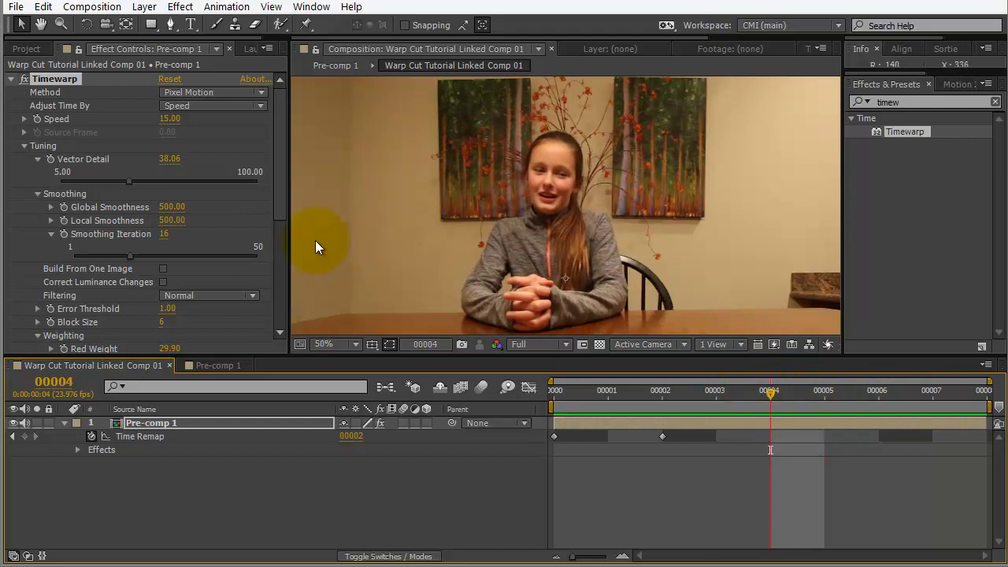
{"action": "mouse_move", "coordinate": [282, 183]}
{"action": "left_mouse_down"}
{"action": "mouse_move", "coordinate": [273, 260]}
{"action": "mouse_move", "coordinate": [276, 179]}
{"action": "left_mouse_up"}
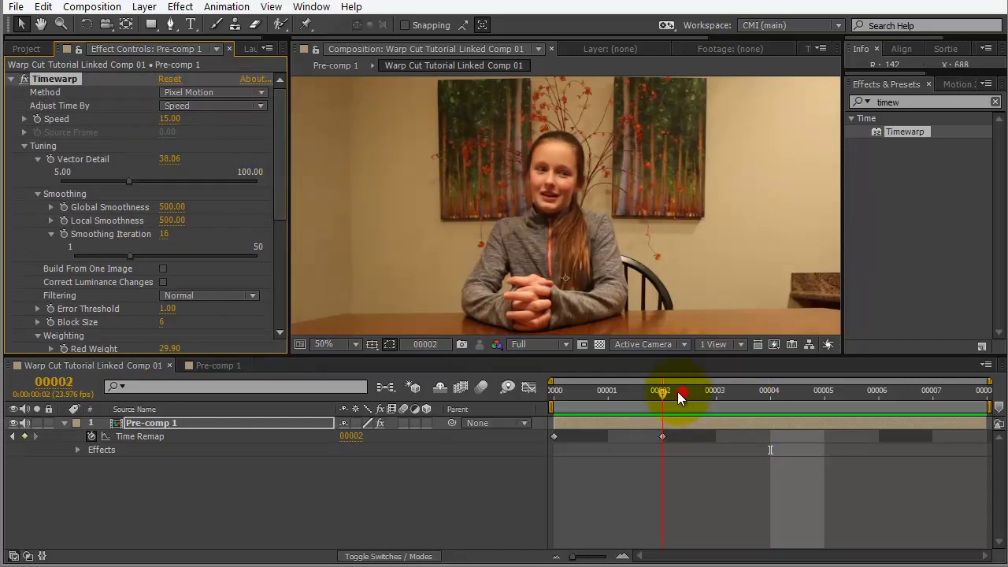
{"action": "left_click_drag", "start_coordinate": [679, 398], "coordinate": [614, 396]}
{"action": "left_click_drag", "start_coordinate": [548, 396], "coordinate": [678, 400]}
{"action": "key", "text": "Page_Down"}
{"action": "key", "text": "Page_Down"}
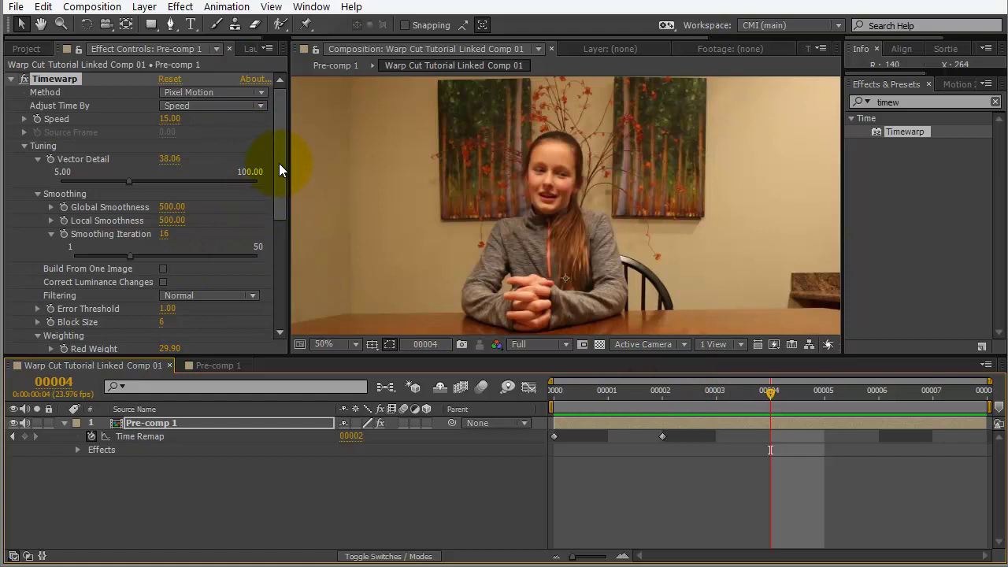
{"action": "left_click_drag", "start_coordinate": [278, 161], "coordinate": [278, 177]}
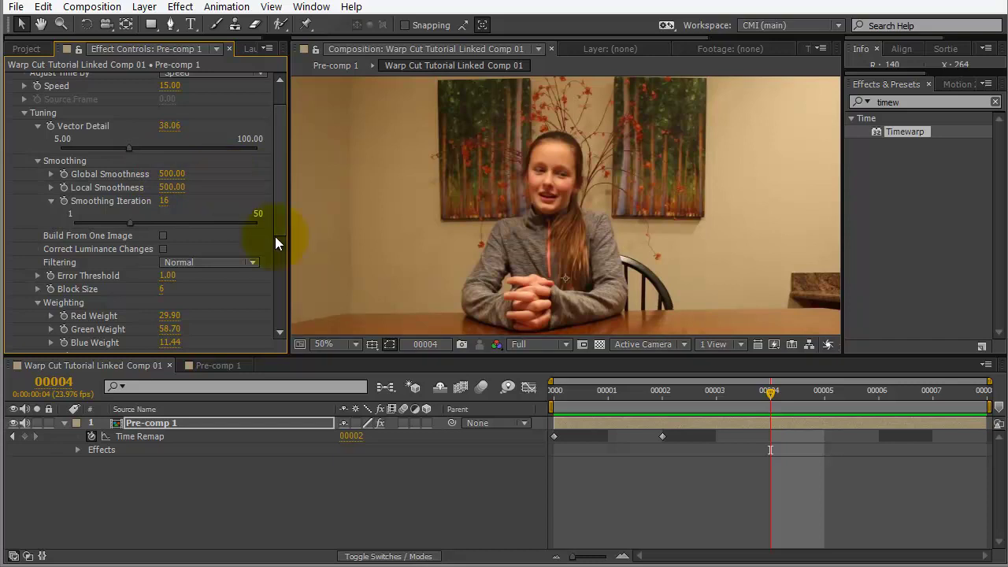
Return to the comp's first frame, save the After Effects project, and switch to Premiere Pro.
{"action": "left_click", "coordinate": [561, 391]}
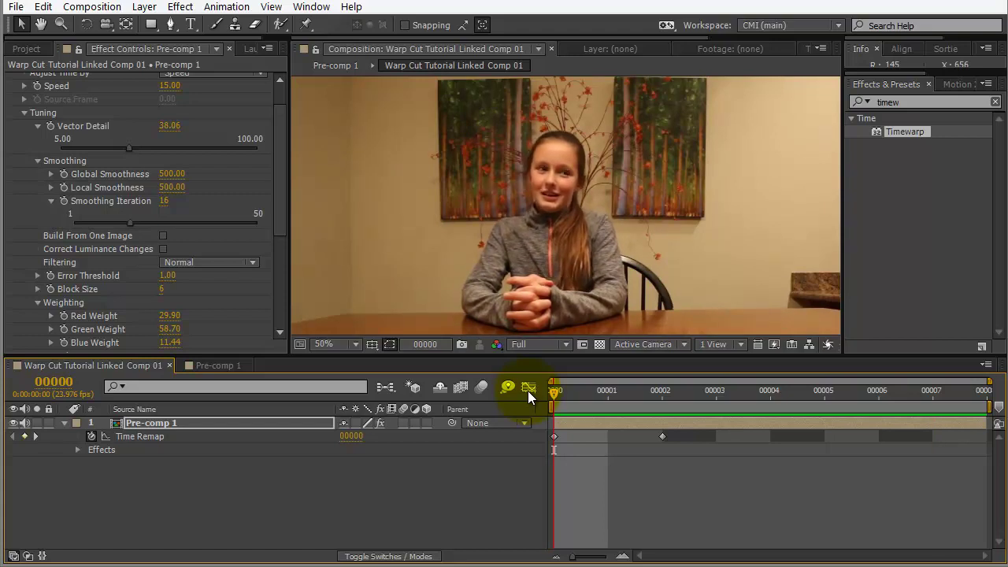
{"action": "left_click", "coordinate": [16, 6]}
{"action": "left_click", "coordinate": [22, 133]}
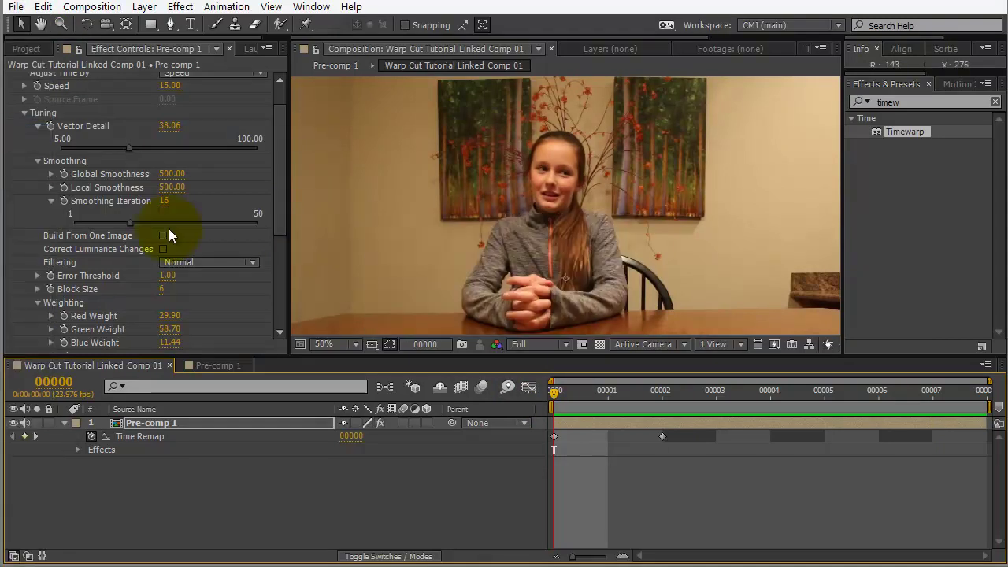
{"action": "key", "text": "alt+Tab"}
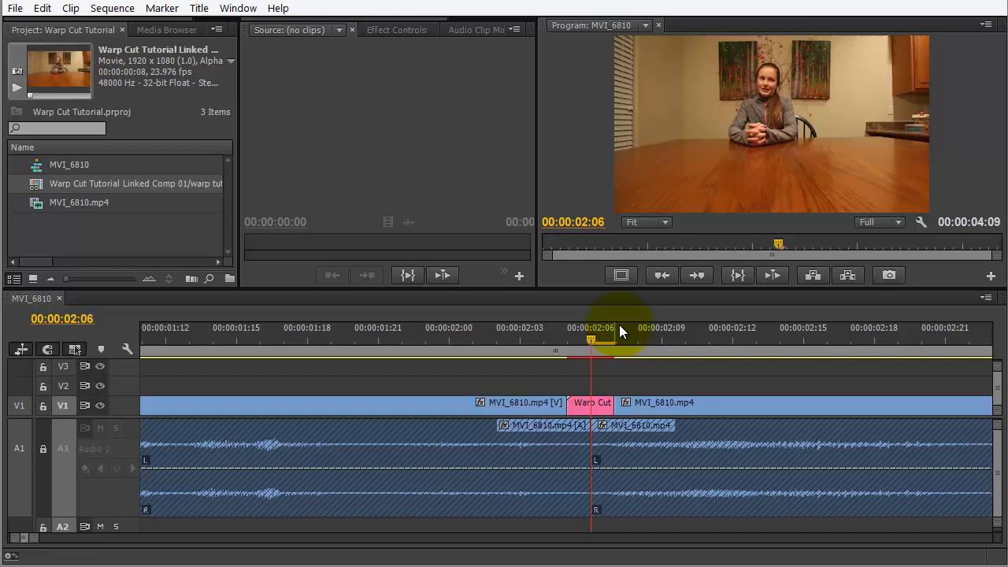
Unlock A1, shift the later MVI_6810 clips right, and extend Warp Cut to meet them.
{"action": "left_click", "coordinate": [43, 452]}
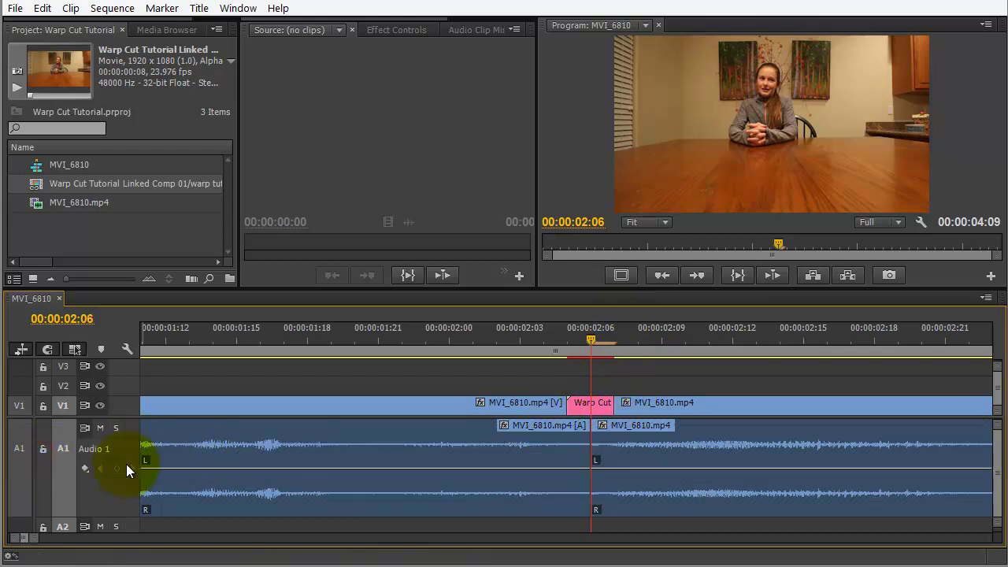
{"action": "left_click", "coordinate": [692, 406]}
{"action": "left_click", "coordinate": [696, 443], "text": "shift"}
{"action": "left_click_drag", "start_coordinate": [699, 448], "coordinate": [794, 450]}
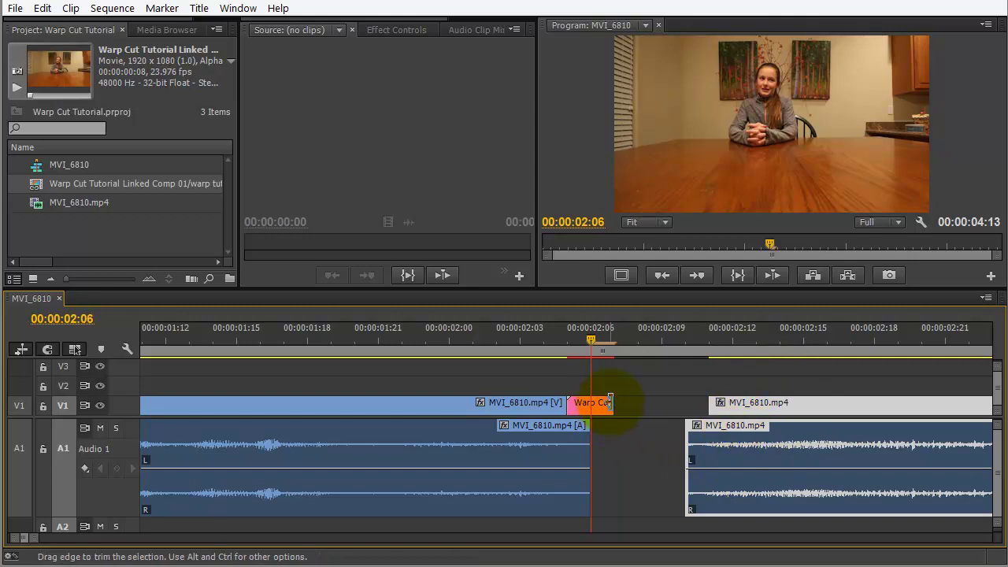
{"action": "left_click_drag", "start_coordinate": [611, 402], "coordinate": [700, 402]}
{"action": "left_click", "coordinate": [777, 398]}
{"action": "left_click_drag", "start_coordinate": [790, 453], "coordinate": [894, 459]}
{"action": "left_click_drag", "start_coordinate": [706, 403], "coordinate": [767, 405]}
Preview across the end of Warp Cut, park at 02:11, and mute Audio 1.
{"action": "left_click_drag", "start_coordinate": [636, 337], "coordinate": [706, 340]}
{"action": "left_click_drag", "start_coordinate": [839, 441], "coordinate": [800, 453]}
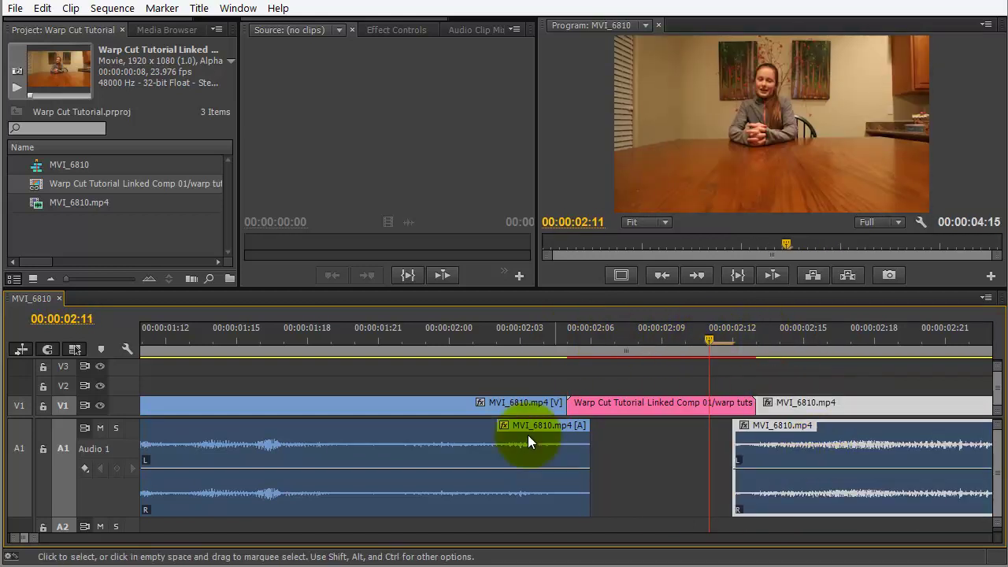
{"action": "left_click", "coordinate": [99, 428]}
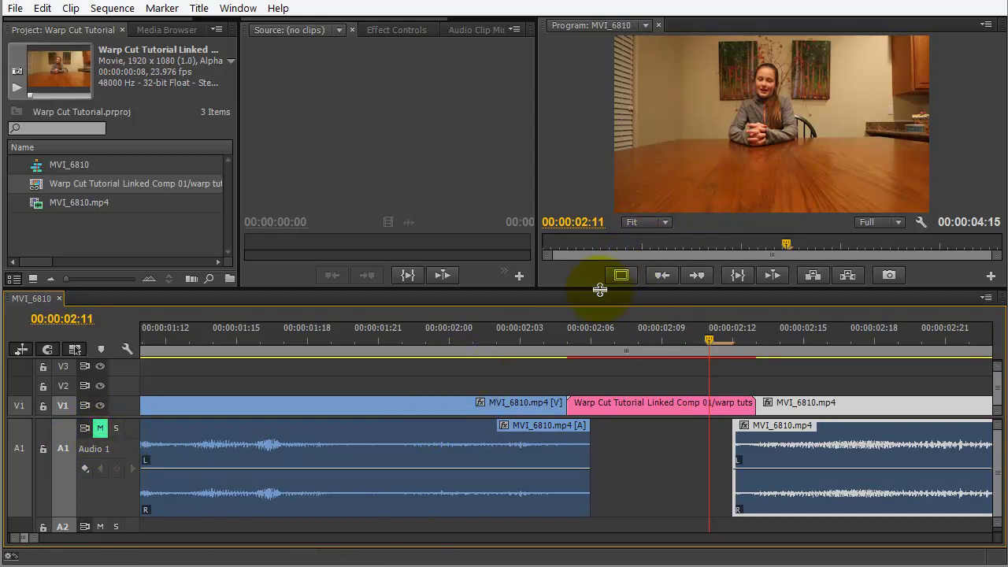
Fit the whole sequence in view, play it from 00:00 to preview the warp cut, and enlarge the timeline.
{"action": "left_click_drag", "start_coordinate": [599, 291], "coordinate": [558, 371]}
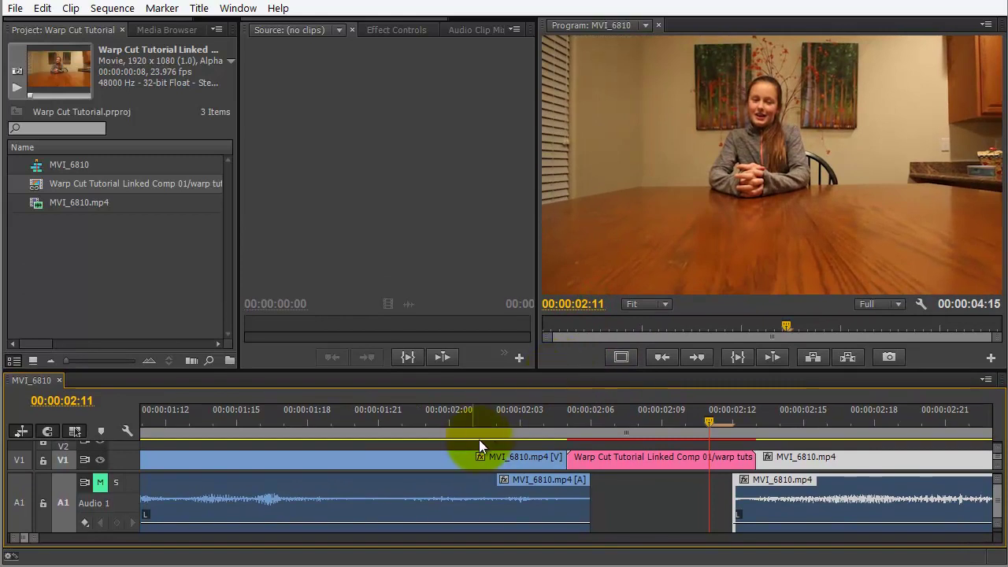
{"action": "key", "text": "minus"}
{"action": "key", "text": "minus"}
{"action": "key", "text": "minus"}
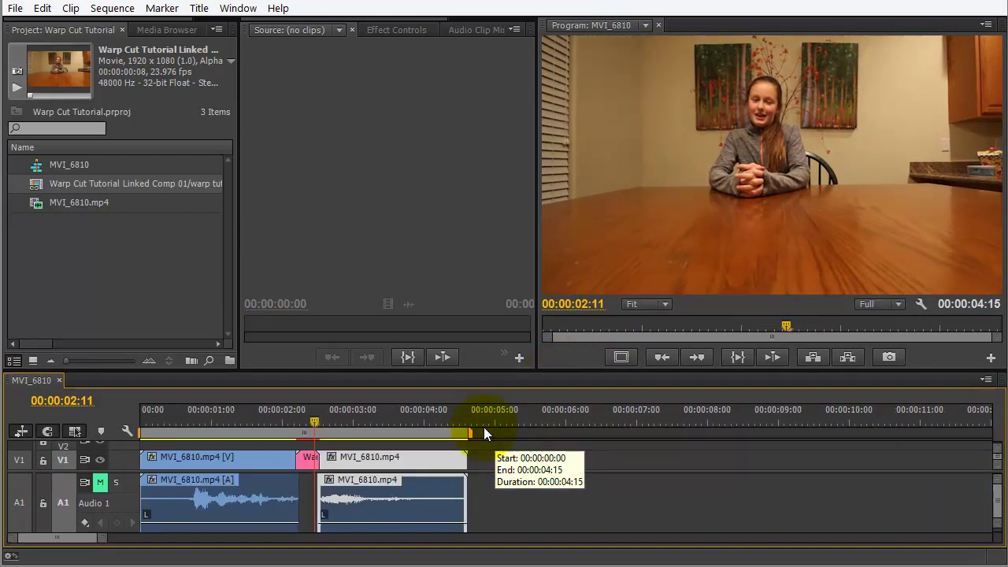
{"action": "left_click_drag", "start_coordinate": [143, 415], "coordinate": [137, 419]}
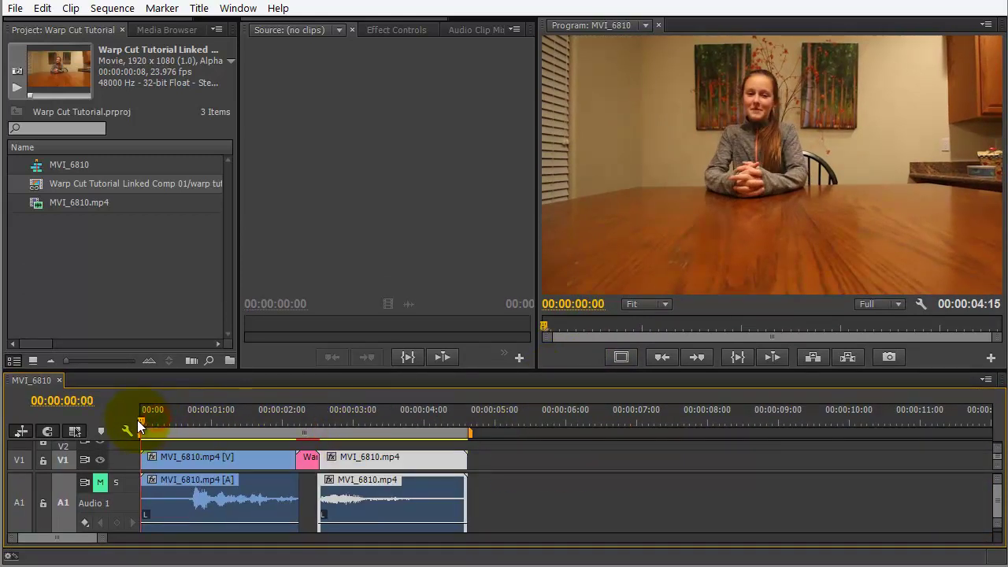
{"action": "key", "text": "space"}
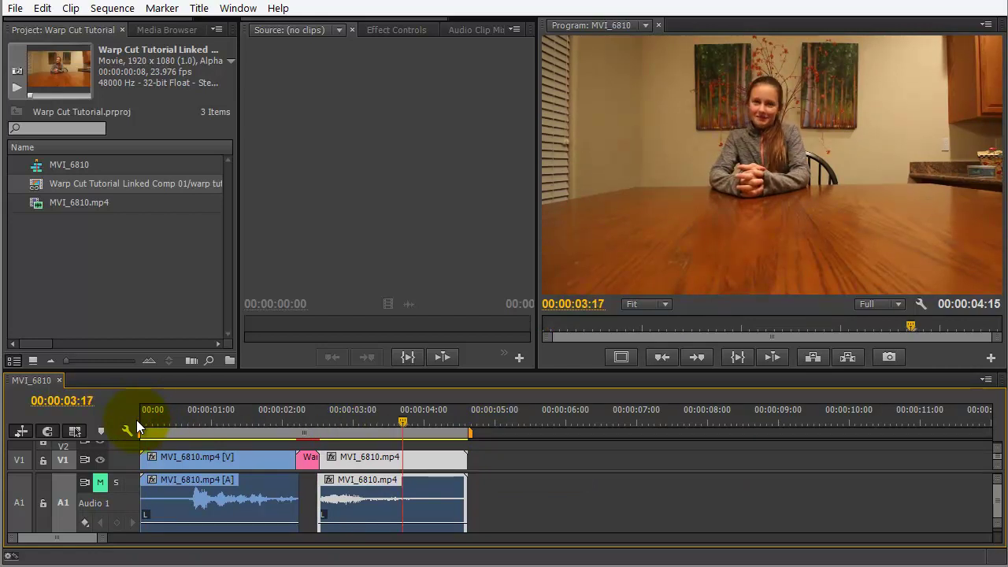
{"action": "key", "text": "space"}
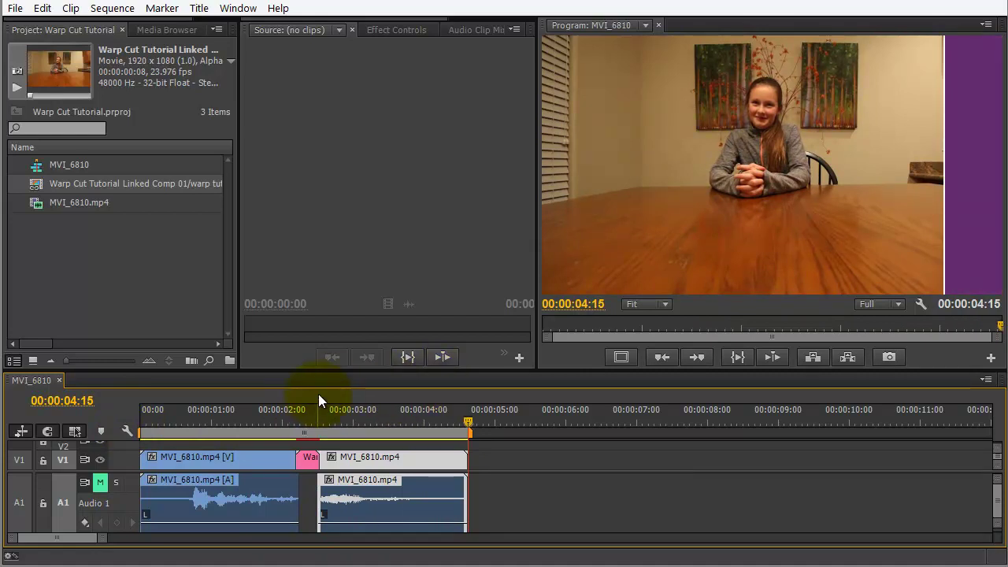
{"action": "left_click_drag", "start_coordinate": [320, 404], "coordinate": [139, 415]}
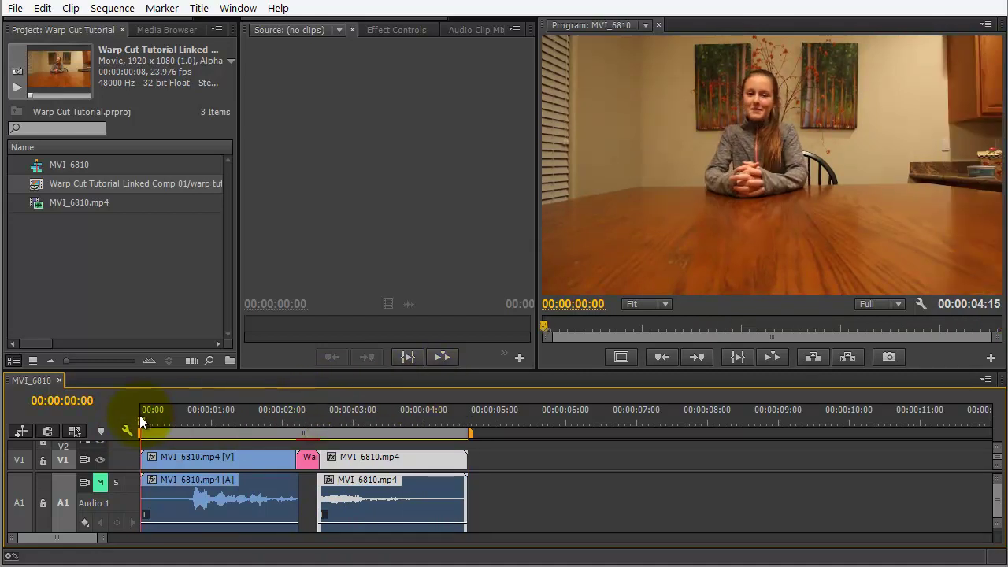
{"action": "key", "text": "space"}
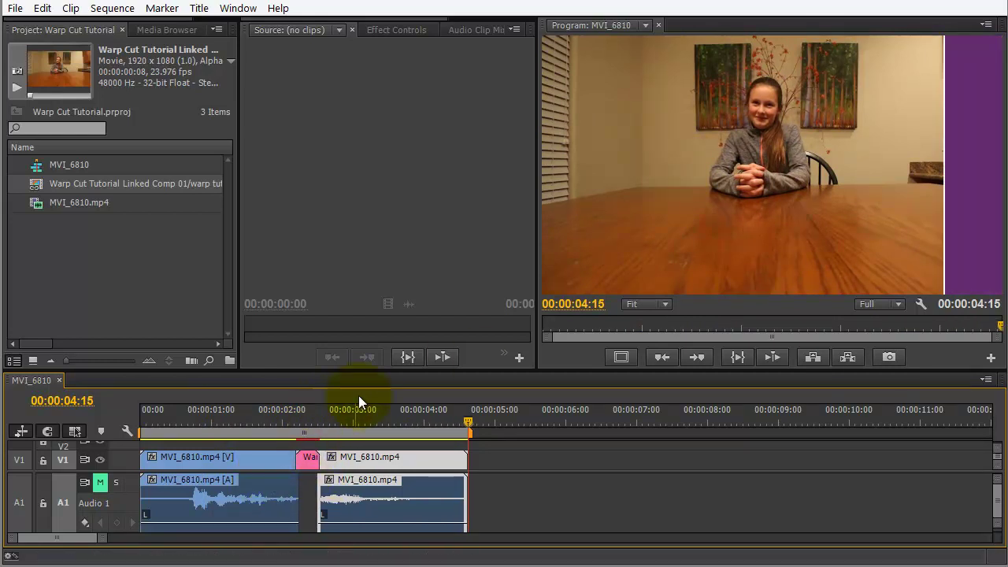
{"action": "left_click_drag", "start_coordinate": [381, 367], "coordinate": [384, 314]}
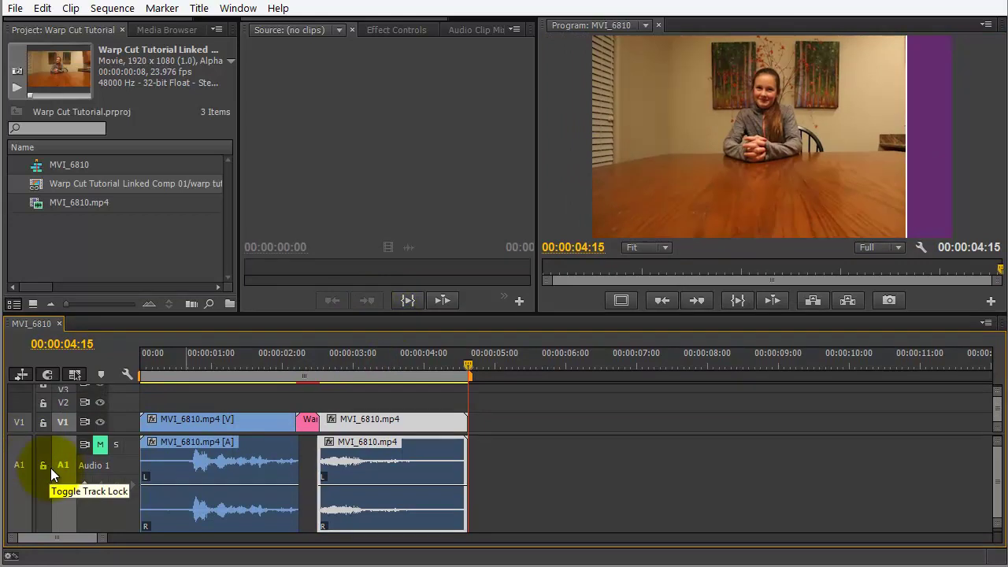
Unmute Audio 1, replay the sequence from the start, and enlarge the timeline to show A2 and A3.
{"action": "left_click", "coordinate": [101, 444]}
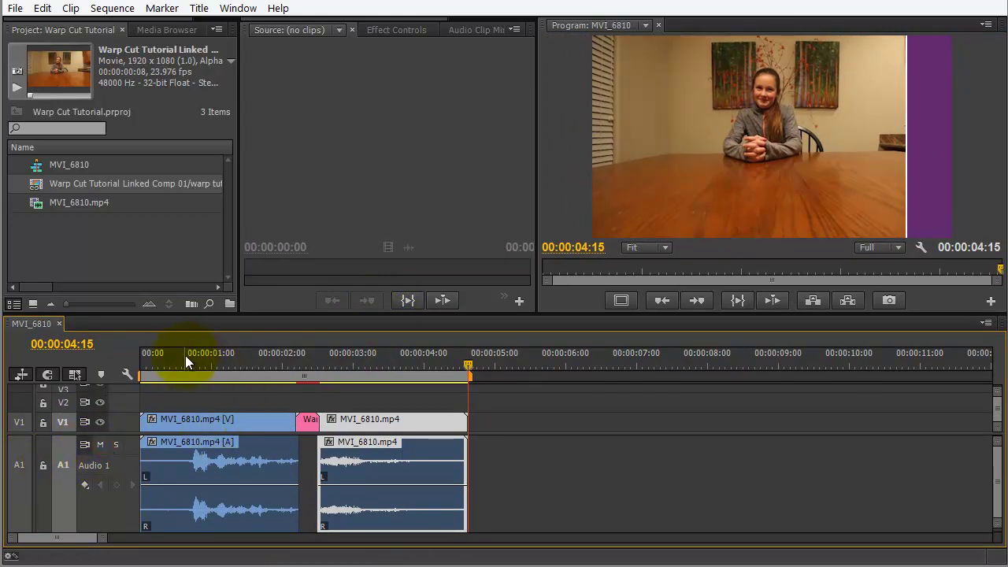
{"action": "left_click_drag", "start_coordinate": [146, 359], "coordinate": [122, 361]}
{"action": "key", "text": "space"}
{"action": "left_click_drag", "start_coordinate": [376, 310], "coordinate": [394, 234]}
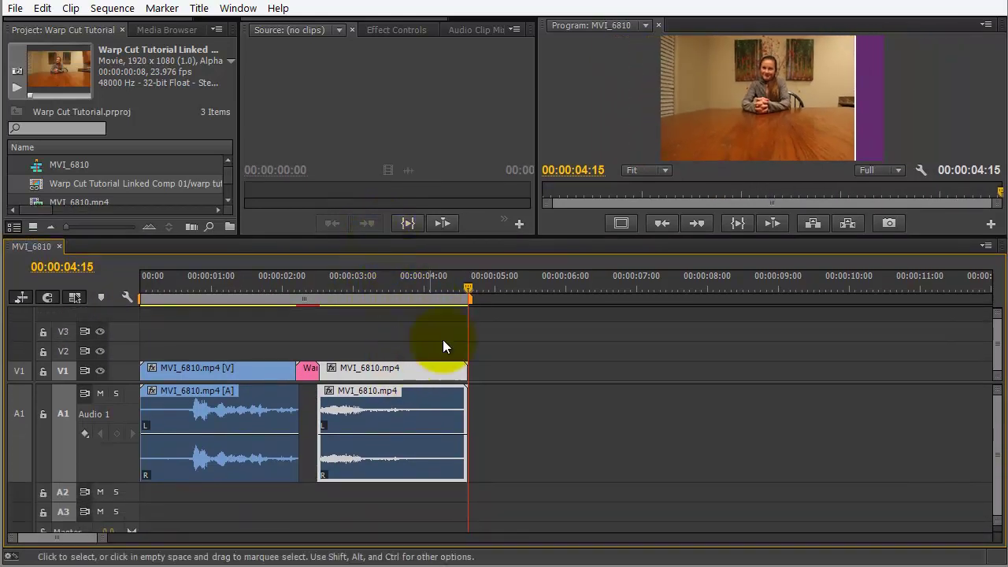
Load MVI_6810 from the Project panel as the source clip.
{"action": "double_click", "coordinate": [366, 414]}
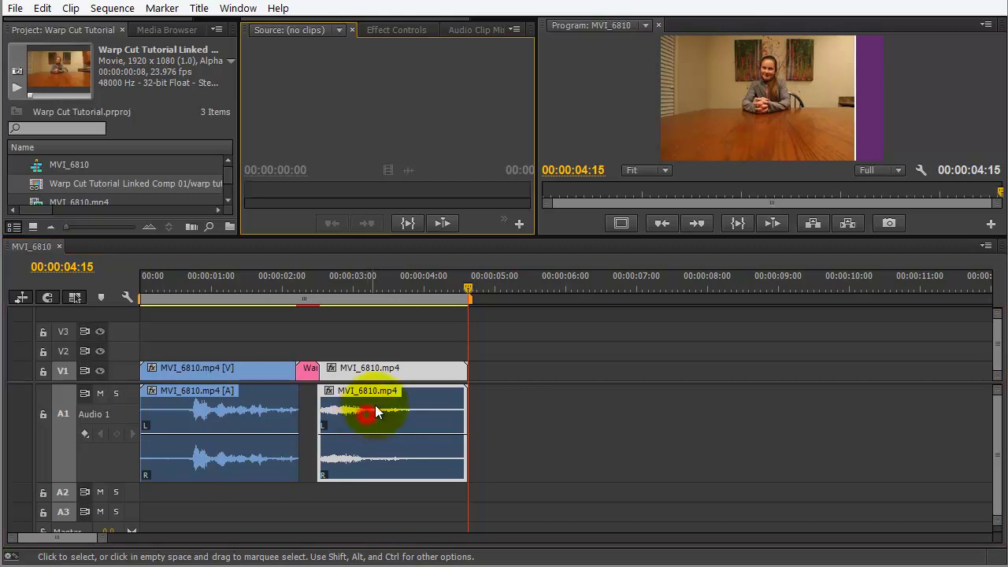
{"action": "left_click", "coordinate": [39, 165]}
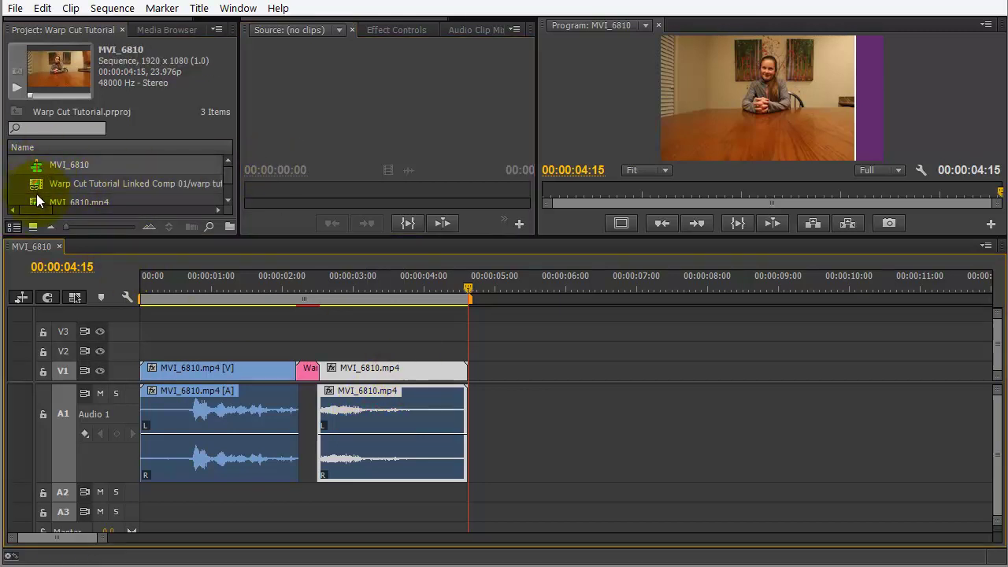
{"action": "scroll", "coordinate": [36, 194], "scroll_direction": "down", "scroll_amount": 1}
Mark MVI_6810.mp4's out point at 00:00:04:08 and drop its audio only onto A2 under the warp cut.
{"action": "double_click", "coordinate": [36, 182]}
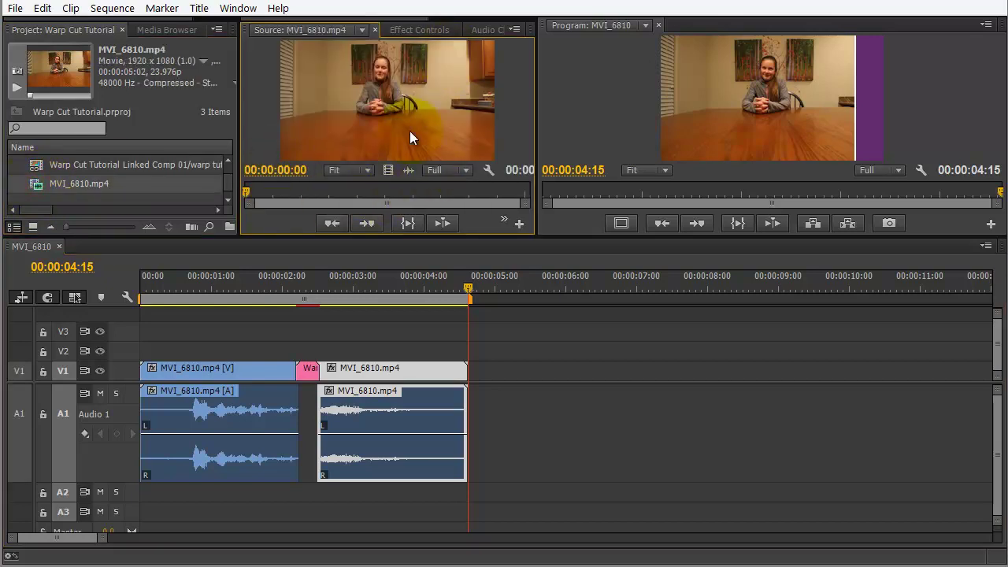
{"action": "left_click", "coordinate": [407, 169]}
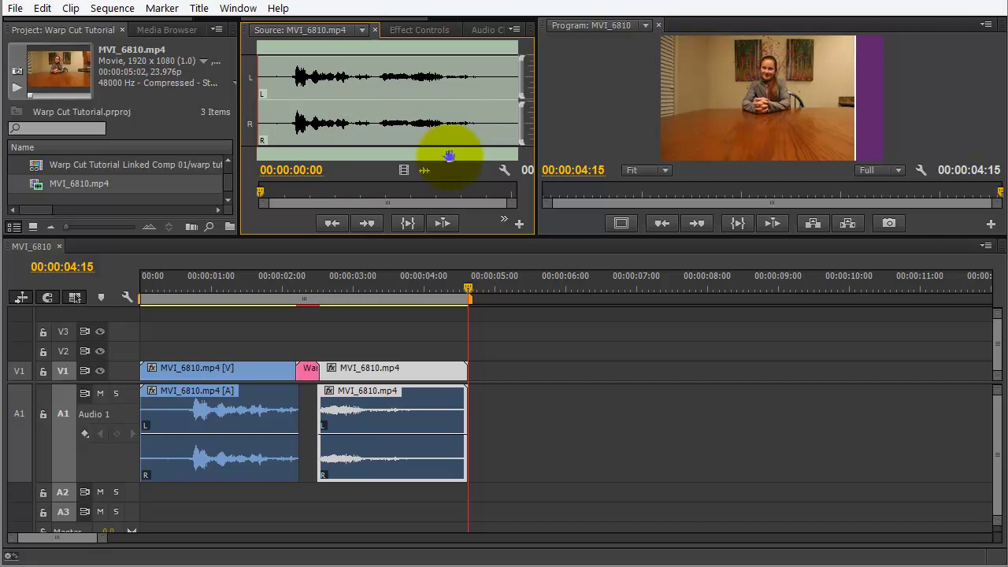
{"action": "left_click_drag", "start_coordinate": [383, 191], "coordinate": [479, 193]}
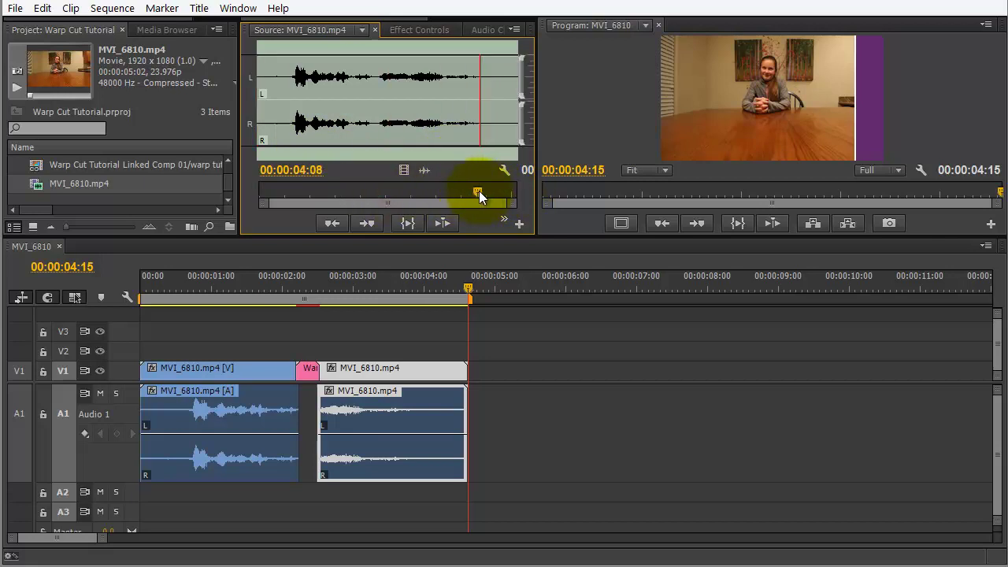
{"action": "key", "text": "o"}
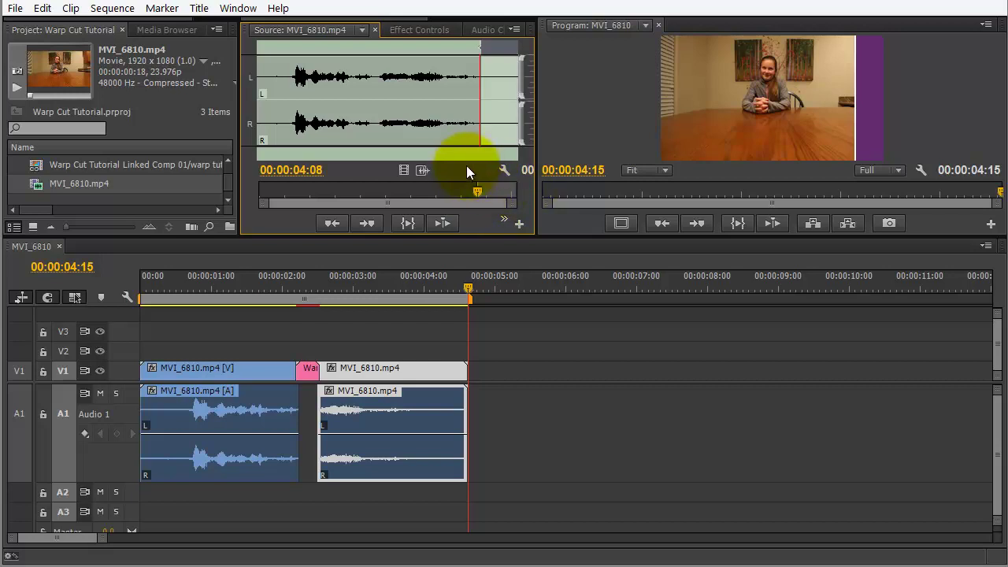
{"action": "left_click_drag", "start_coordinate": [422, 170], "coordinate": [298, 507]}
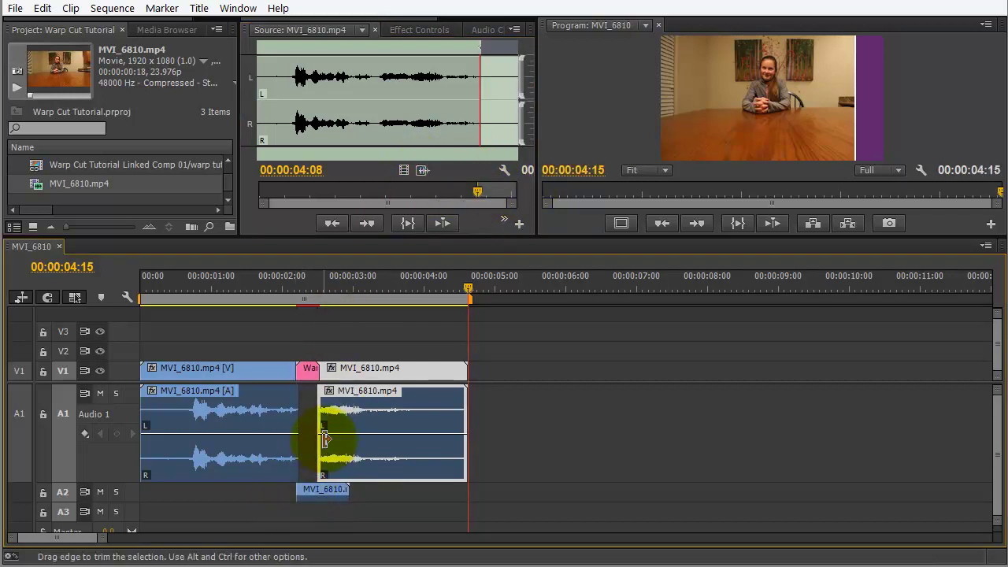
Trim the A2 audio clip's start and end so it exactly fills the gap beneath the cut.
{"action": "key", "text": "="}
{"action": "key", "text": "="}
{"action": "key", "text": "Home"}
{"action": "key", "text": "space"}
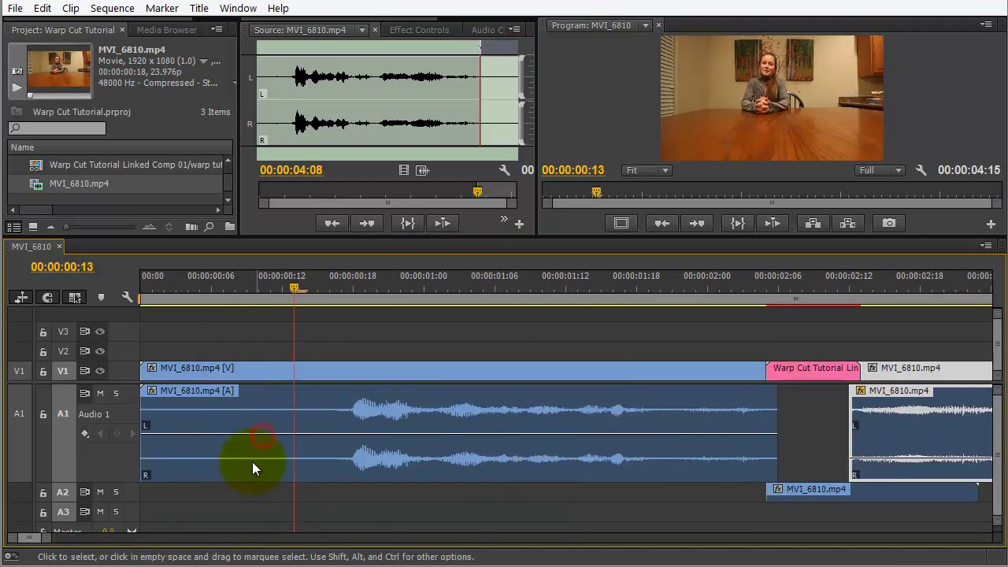
{"action": "key", "text": "space"}
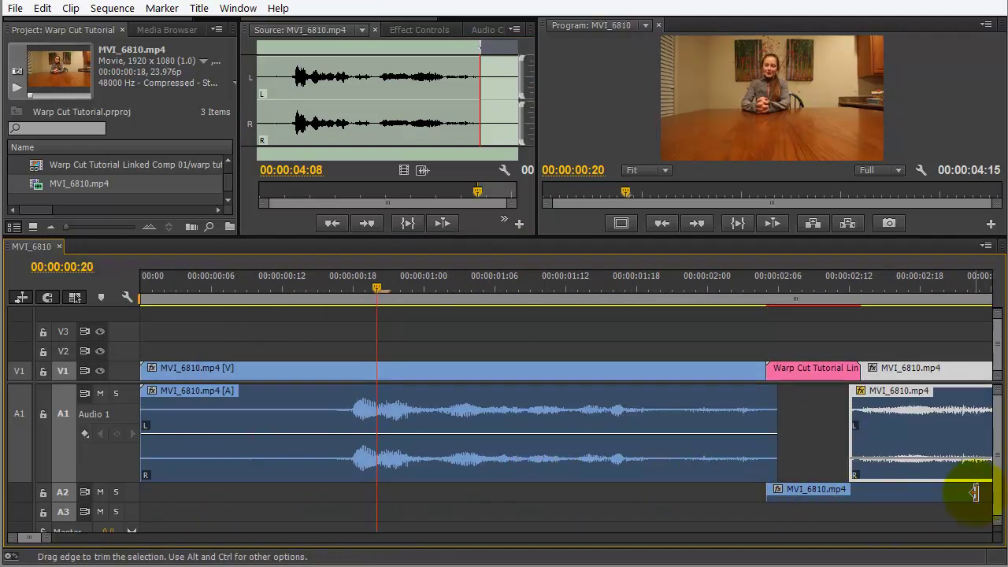
{"action": "left_click_drag", "start_coordinate": [974, 491], "coordinate": [856, 490]}
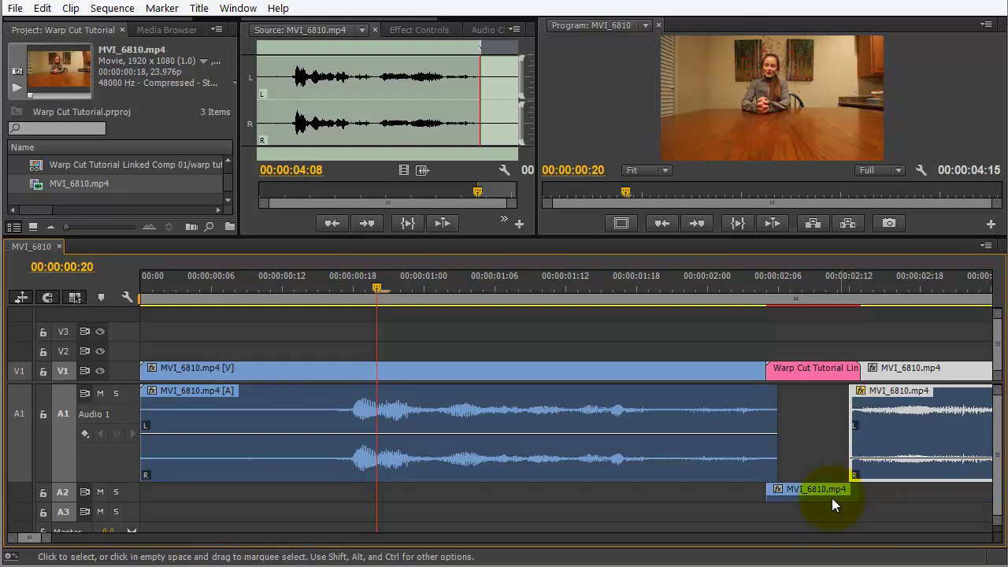
{"action": "left_click_drag", "start_coordinate": [766, 490], "coordinate": [778, 491]}
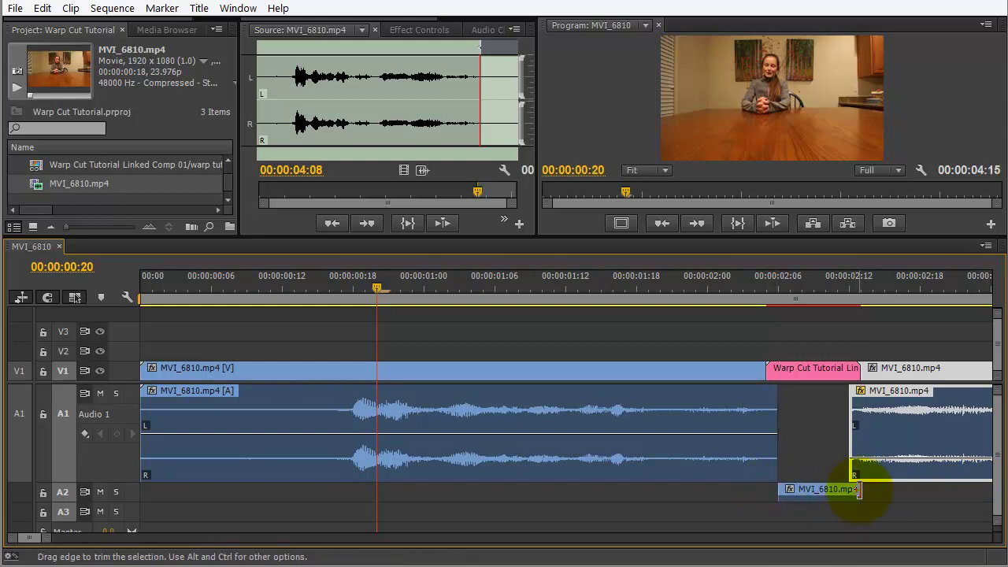
{"action": "left_click_drag", "start_coordinate": [858, 489], "coordinate": [847, 489]}
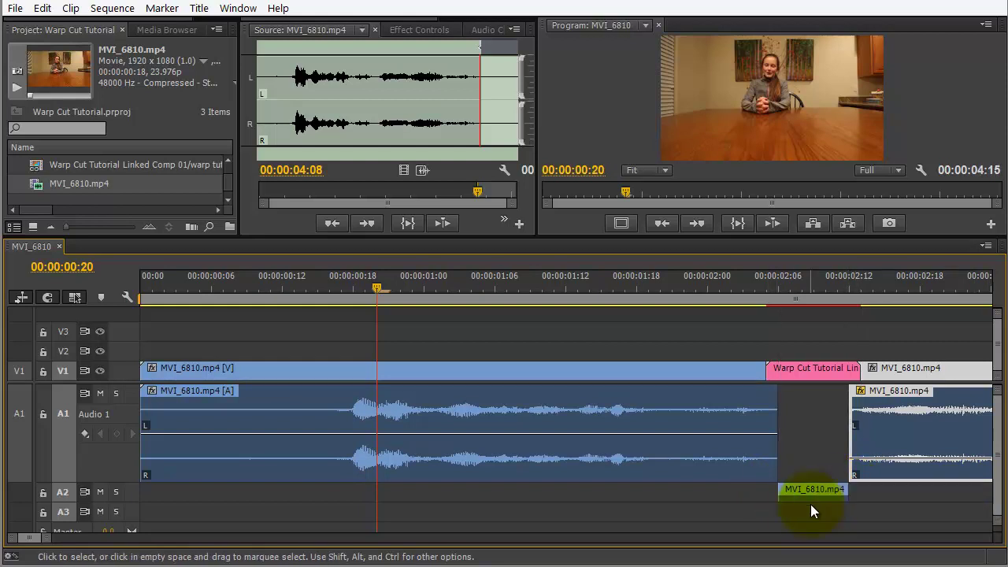
{"action": "double_click", "coordinate": [129, 492]}
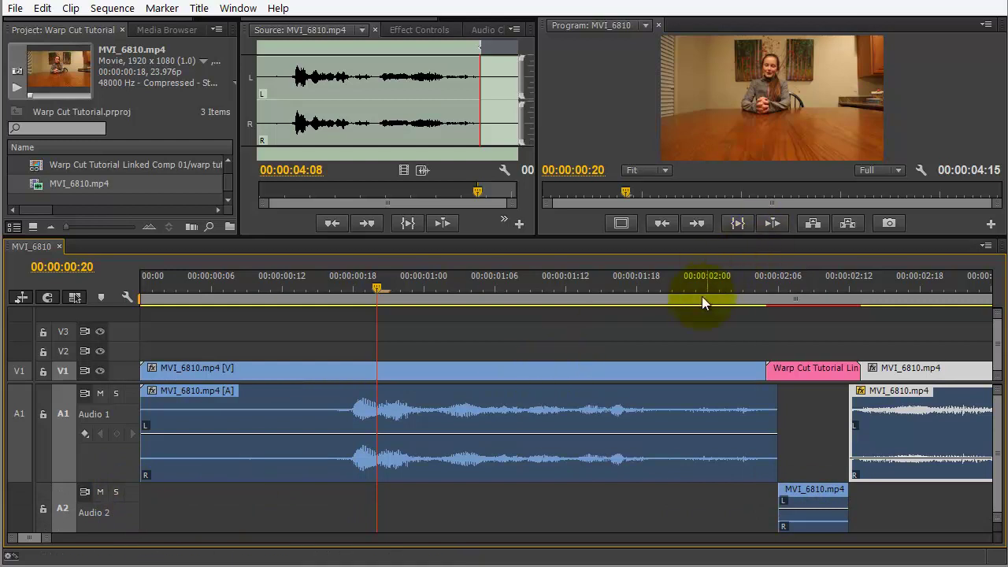
{"action": "left_click", "coordinate": [671, 289]}
Raise the trailing A1 clip's volume to roughly -0.85 dB and preview the audio through the cut.
{"action": "key", "text": "space"}
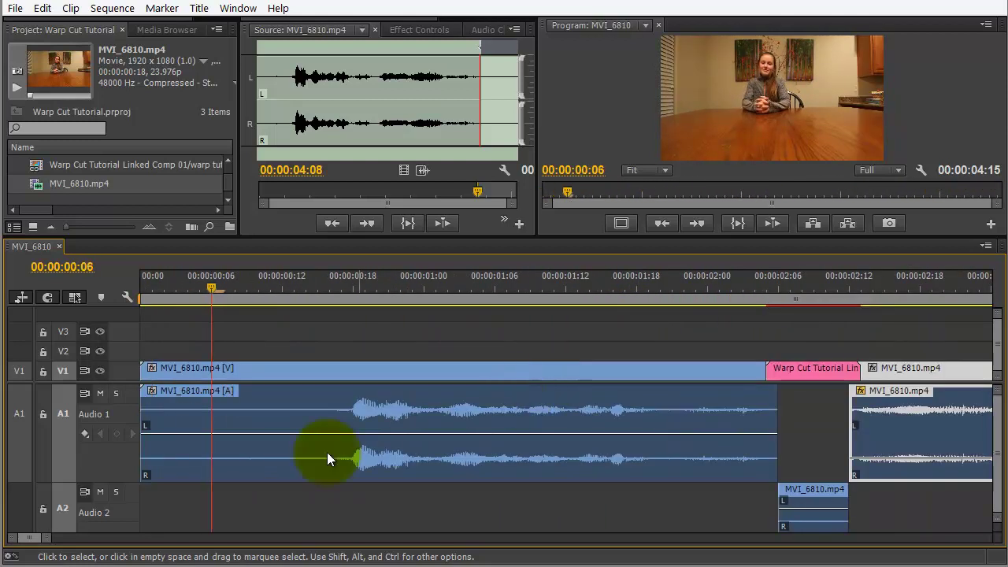
{"action": "key", "text": "space"}
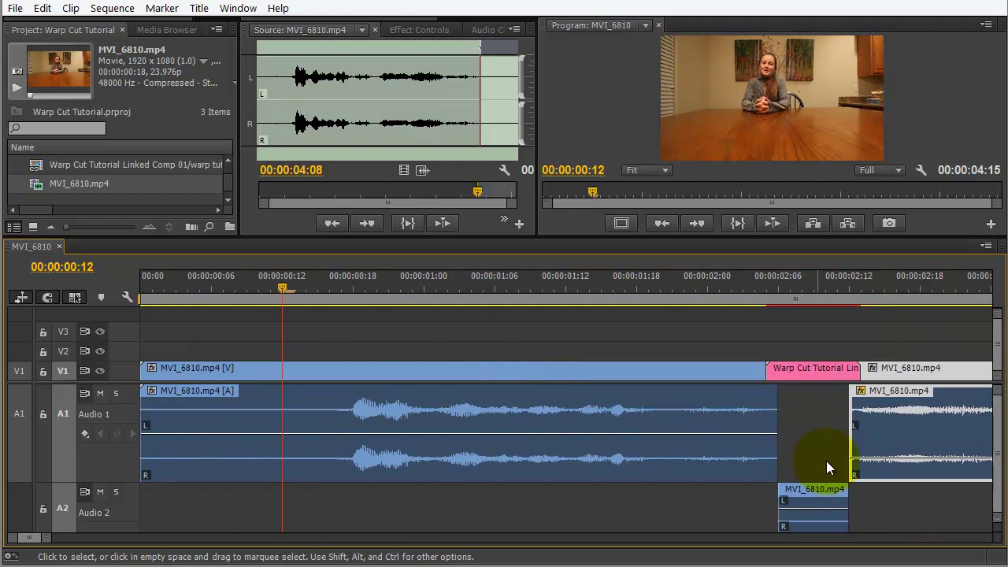
{"action": "left_click_drag", "start_coordinate": [881, 458], "coordinate": [883, 438]}
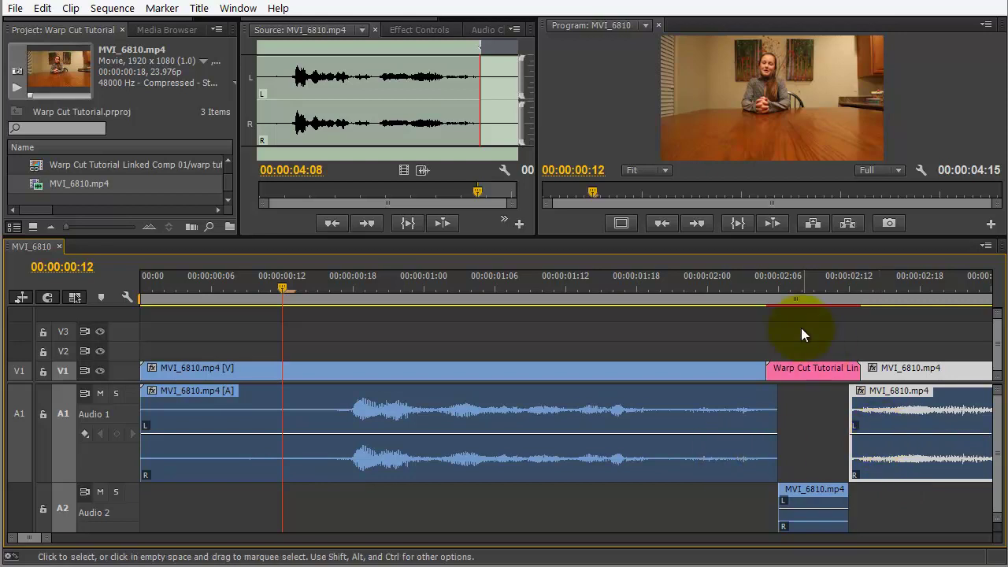
{"action": "key", "text": "space"}
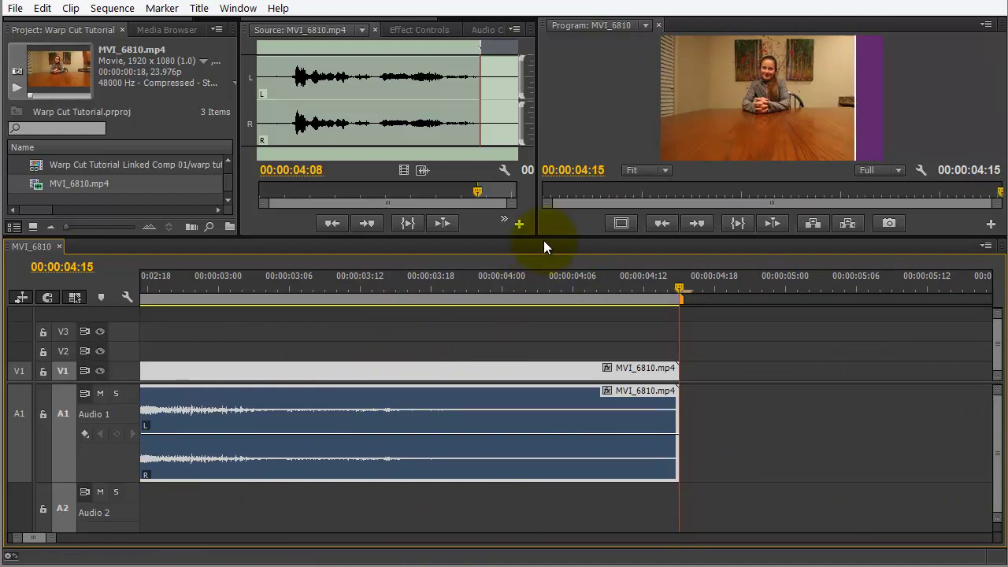
Enlarge the monitors above the timeline, render the Warp Cut preview, and save the project with Ctrl+S.
{"action": "left_click_drag", "start_coordinate": [547, 237], "coordinate": [519, 372]}
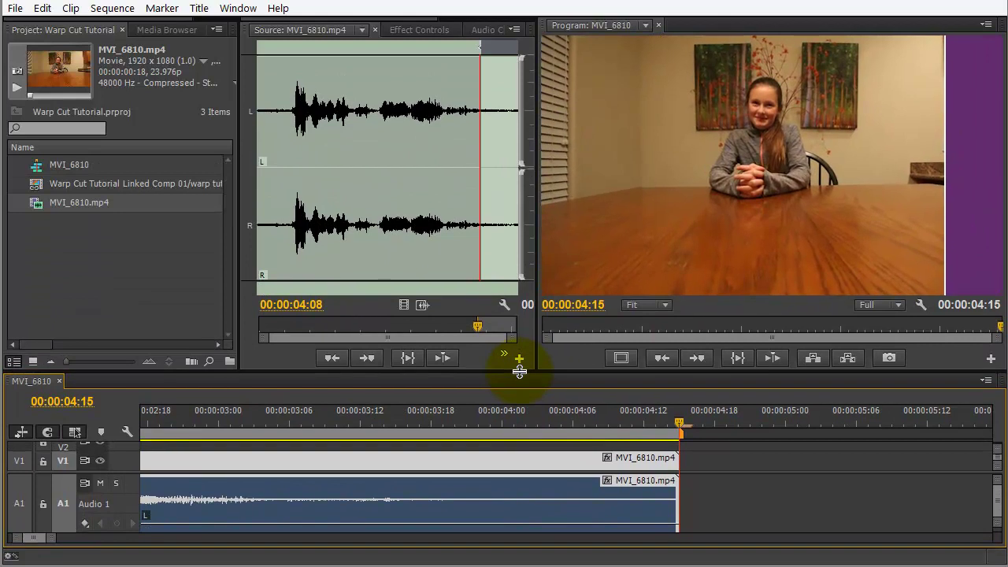
{"action": "key", "text": "Return"}
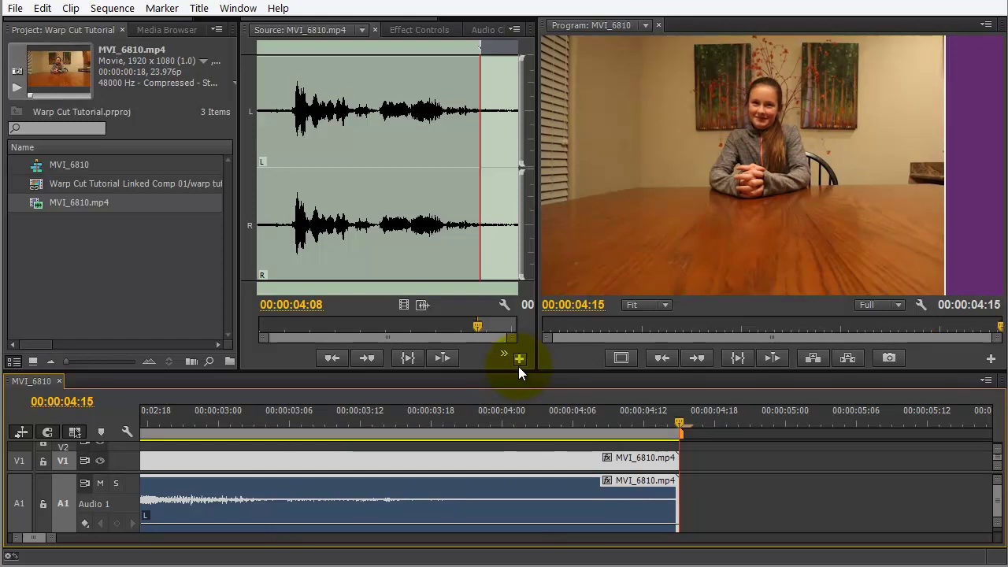
{"action": "key", "text": "ctrl+s"}
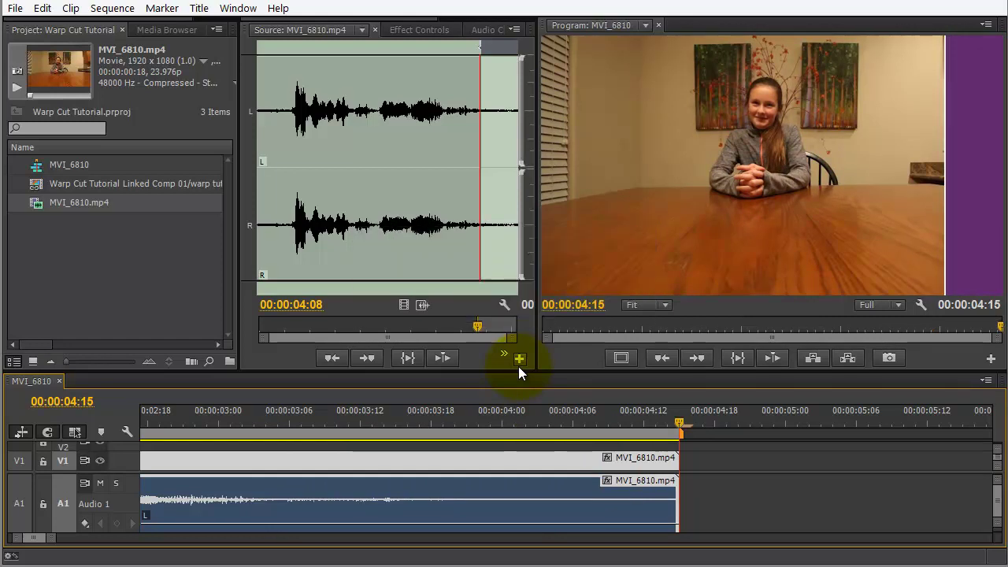